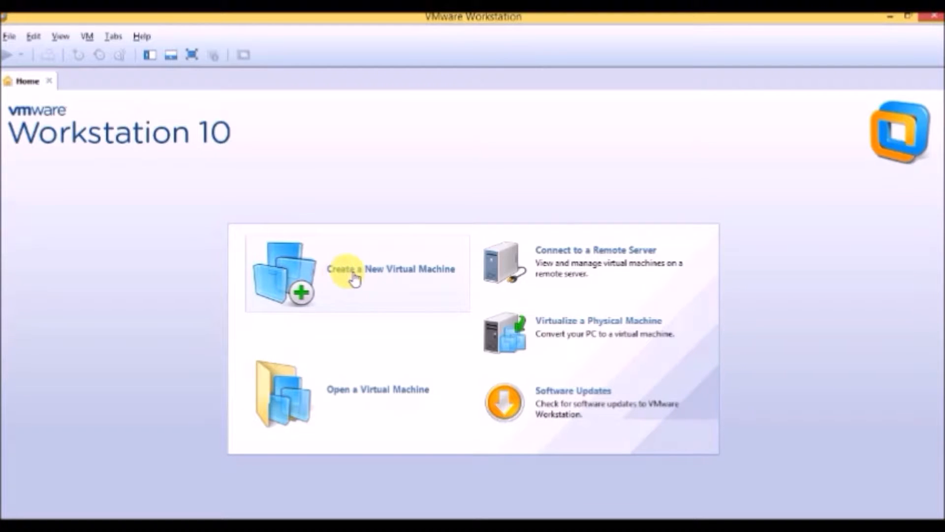
Start a new virtual machine with the typical configuration, deferred OS installation, and Linux CentOS 64-bit as the guest system
left_click(410, 274)
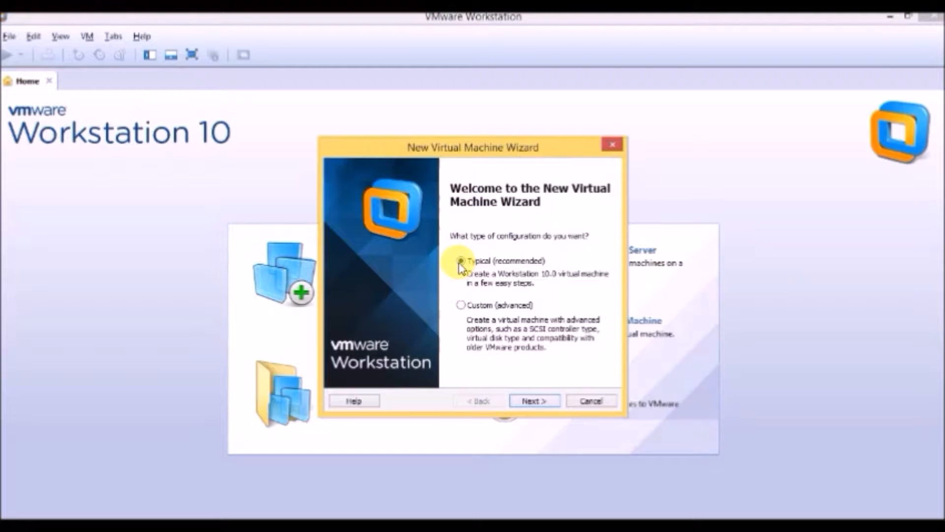
left_click(531, 403)
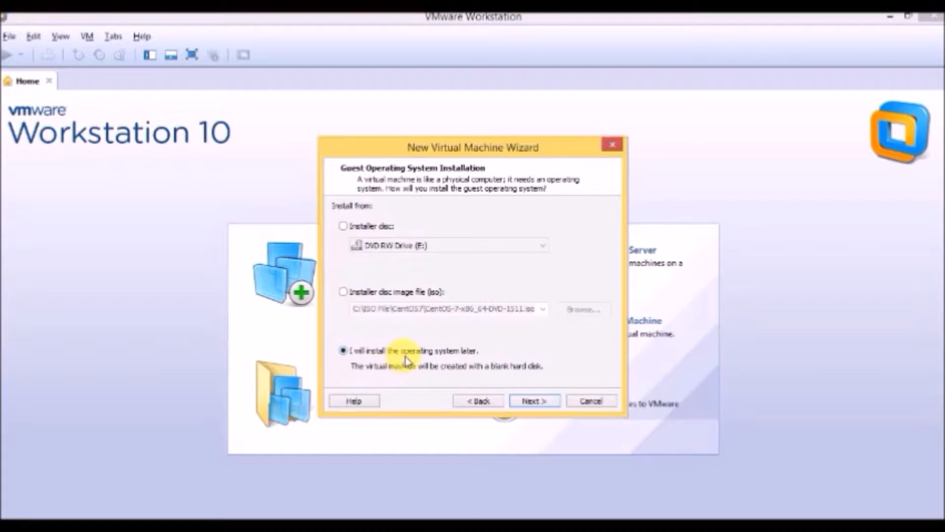
left_click(531, 408)
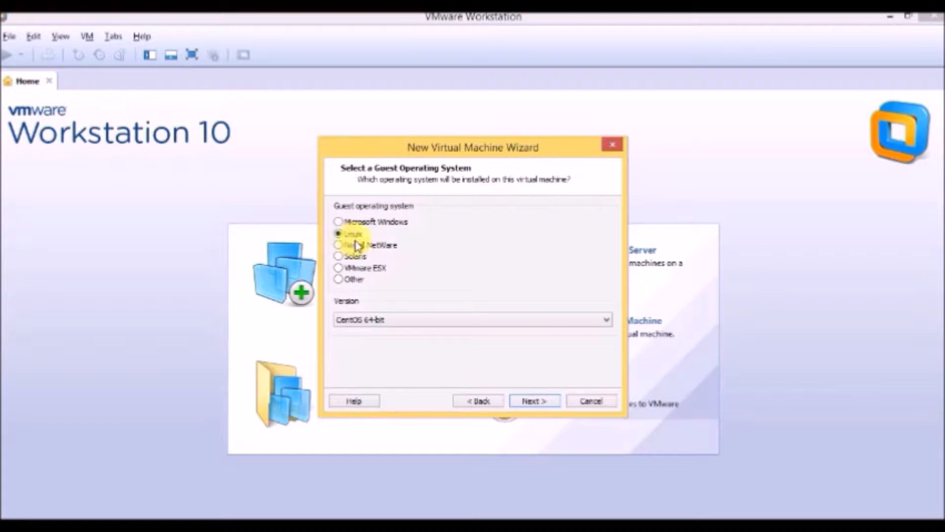
left_click(431, 320)
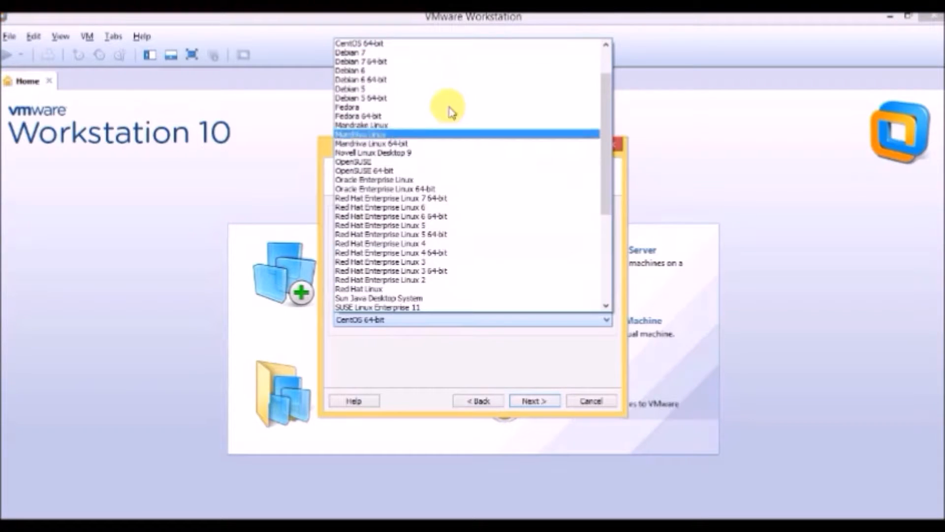
left_click(425, 45)
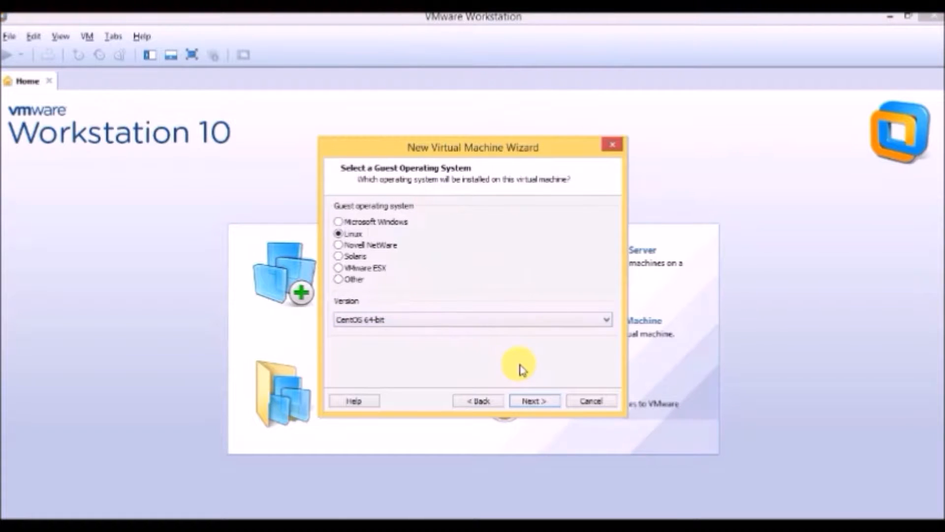
left_click(532, 400)
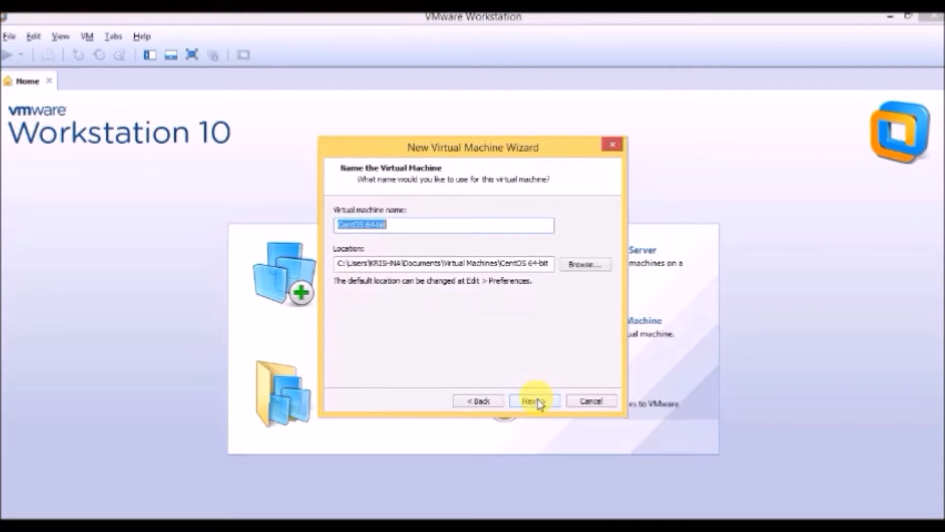
Name the virtual machine CentOS 64-bit-MyVM
left_click(419, 228)
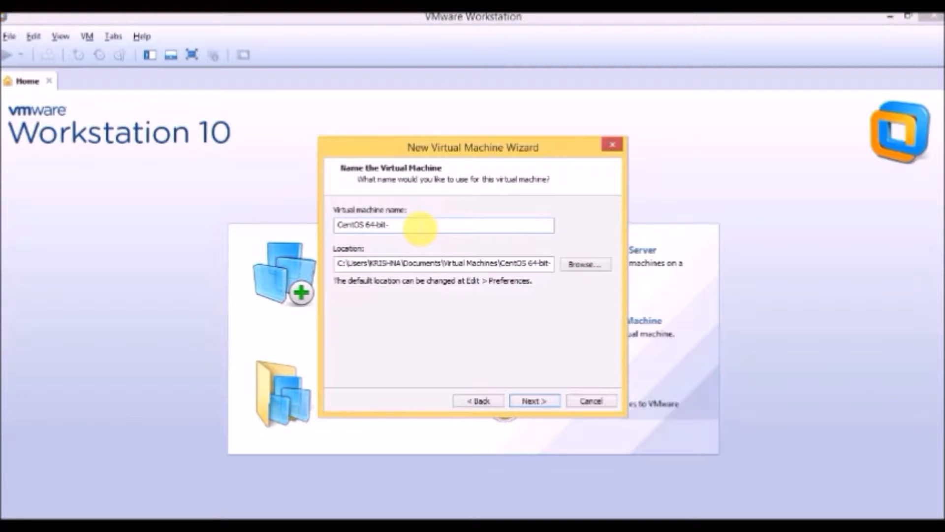
type("-MyVM")
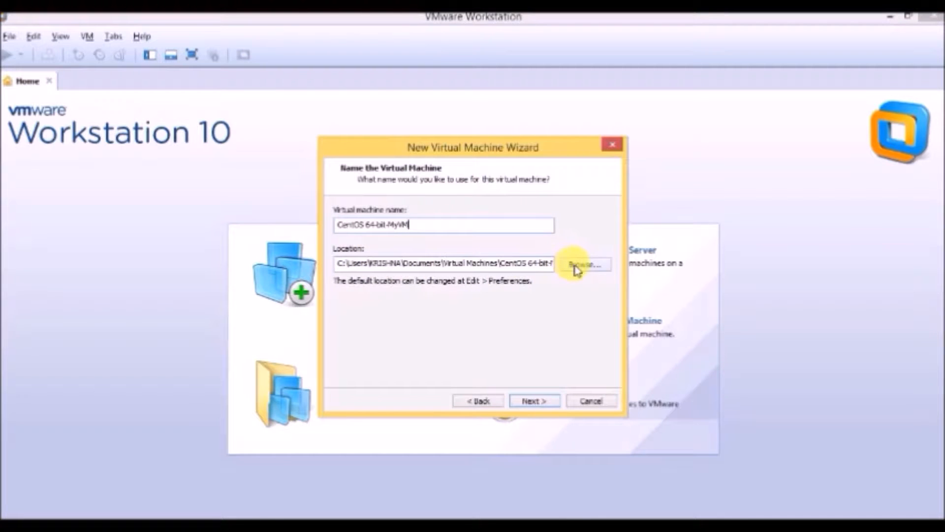
Set the virtual machine's location to a new folder named CentOs7-New inside C:\Virtual-Machine
left_click_drag(514, 263, 320, 265)
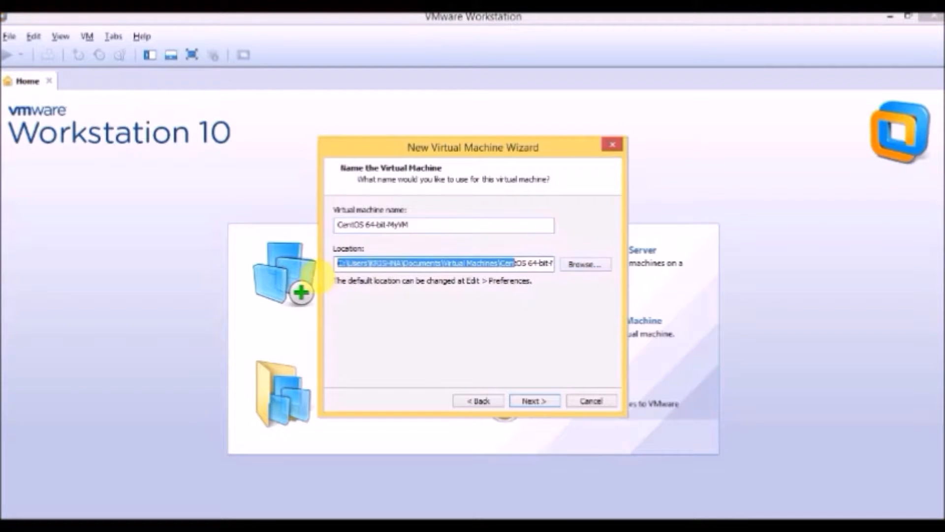
left_click(595, 264)
left_click(390, 306)
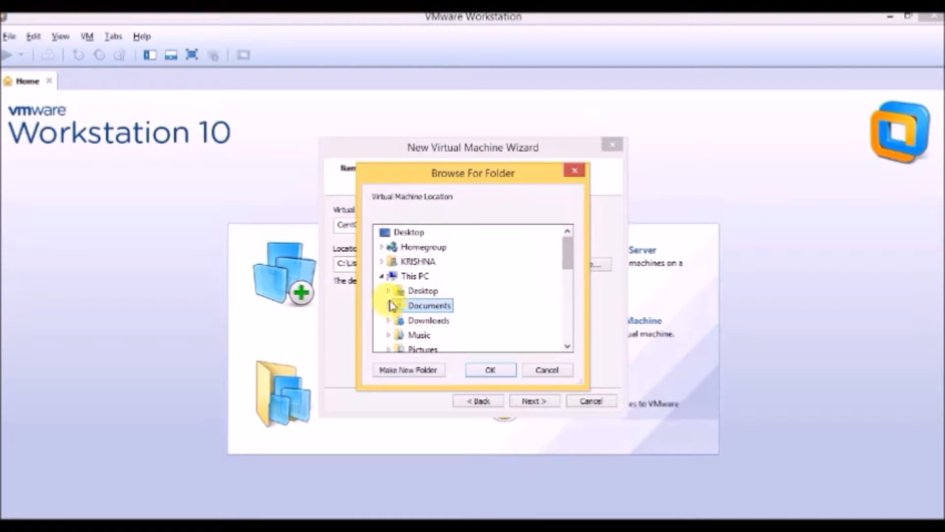
left_click_drag(567, 251, 569, 280)
left_click(394, 305)
left_click(416, 306)
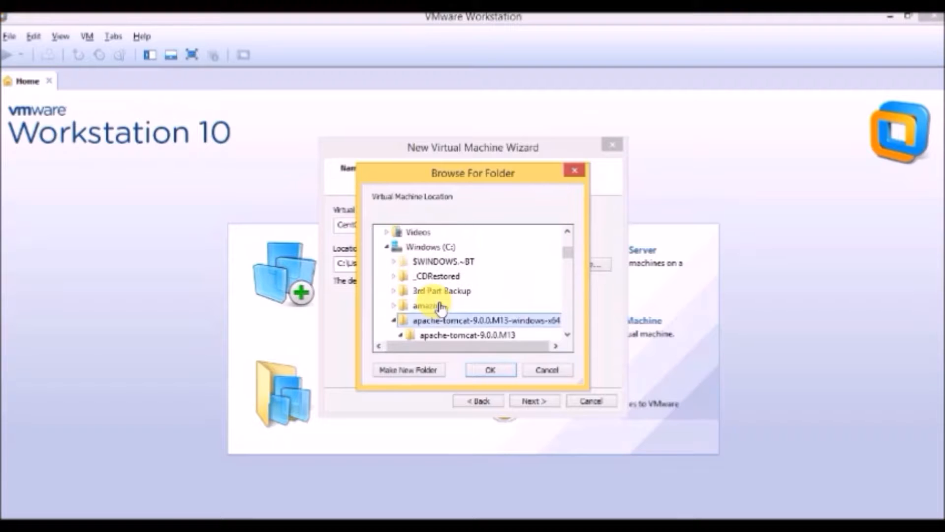
key("v")
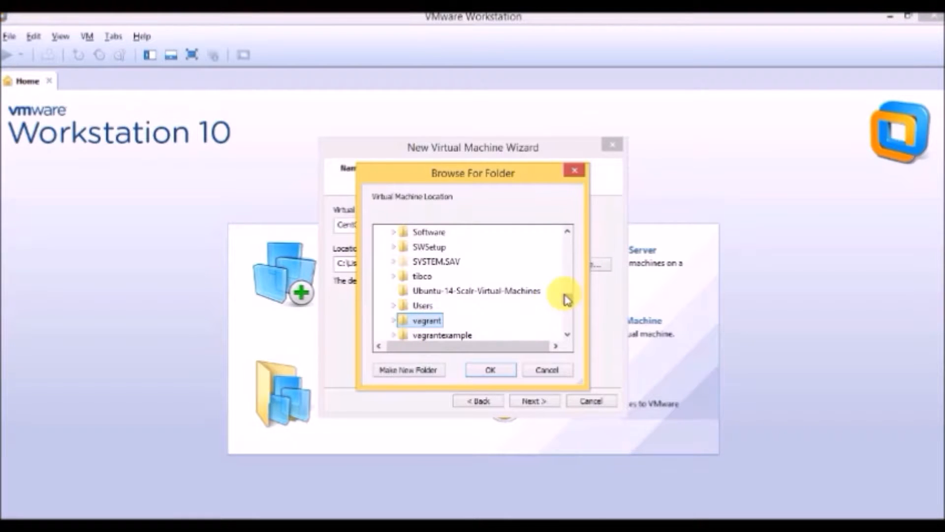
left_click_drag(568, 299, 565, 302)
left_click(393, 317)
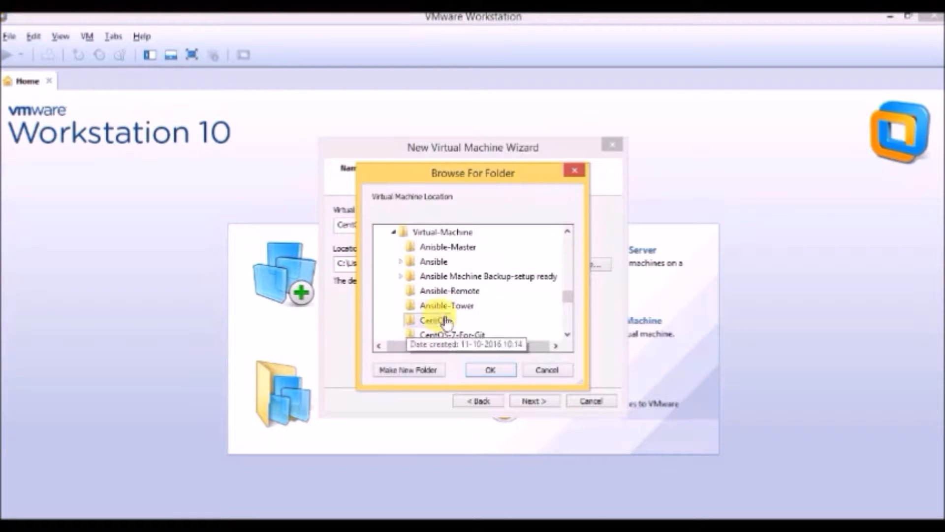
left_click(442, 232)
left_click(409, 370)
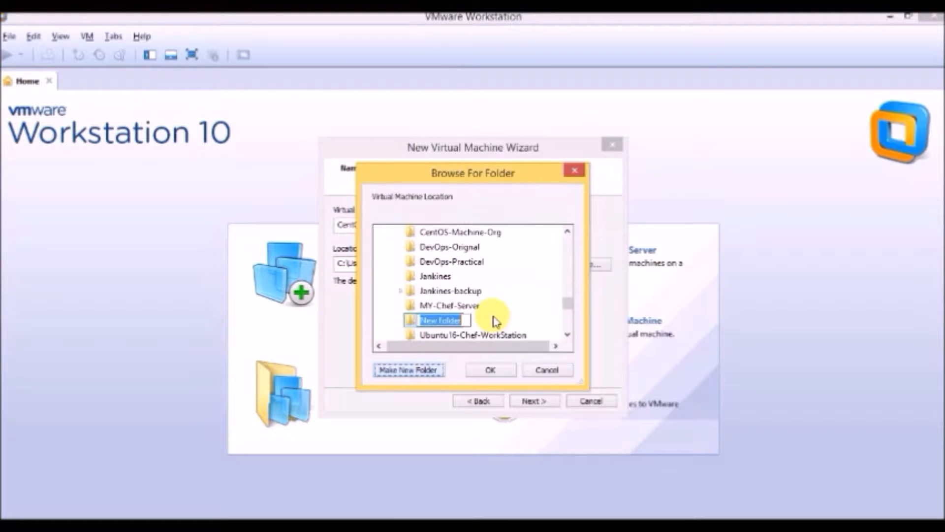
type("CentOs7-New")
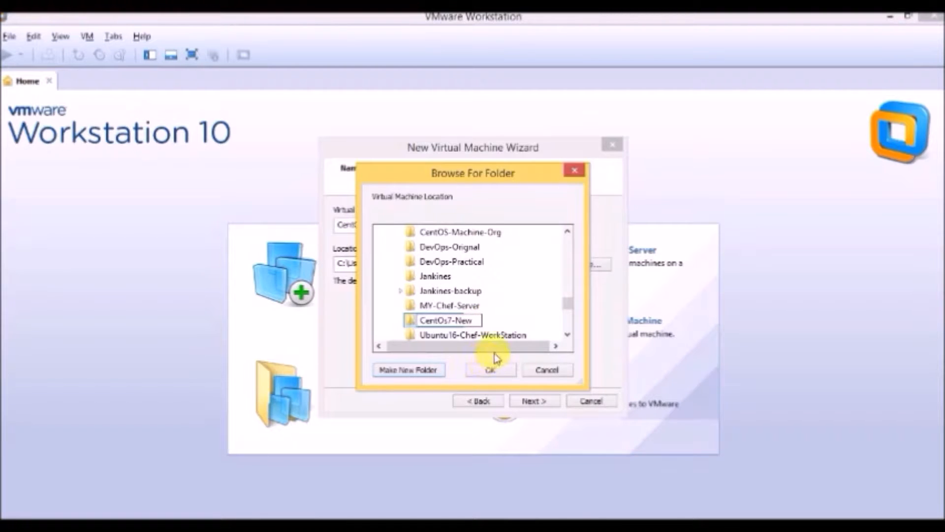
left_click(490, 370)
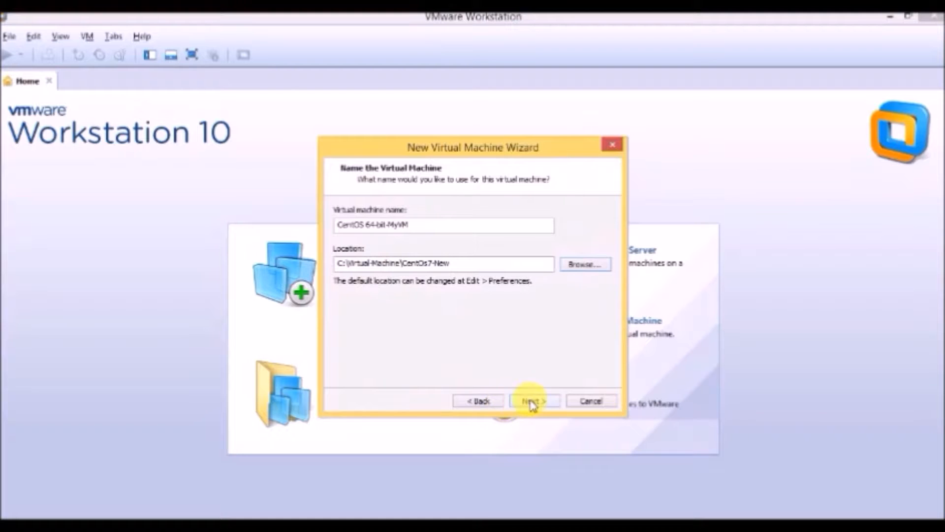
left_click(529, 400)
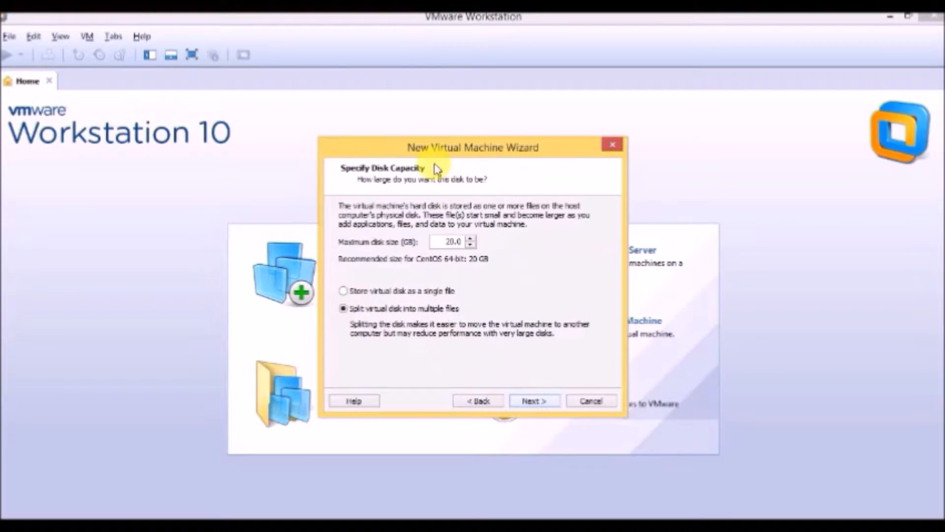
Keep the 20 GB maximum disk size, store the virtual disk as a single file, and create the virtual machine
left_click_drag(445, 242, 465, 242)
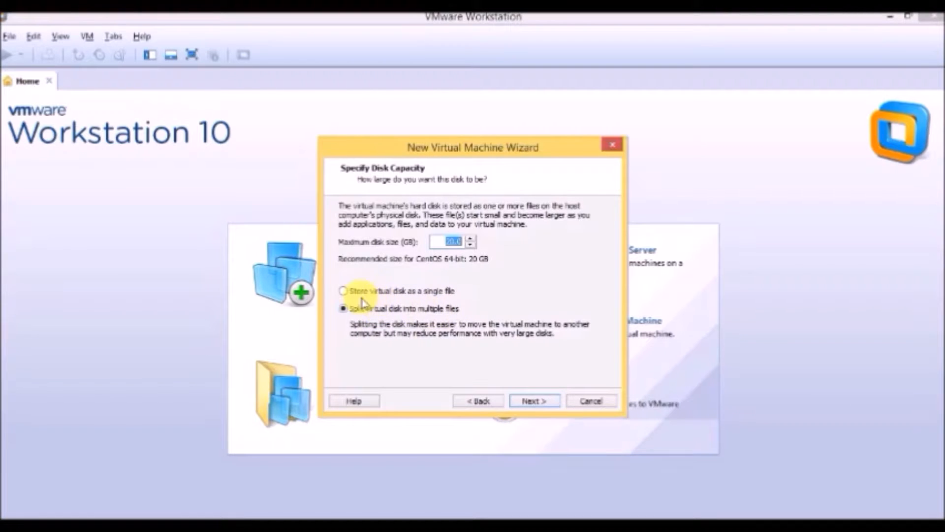
left_click(344, 291)
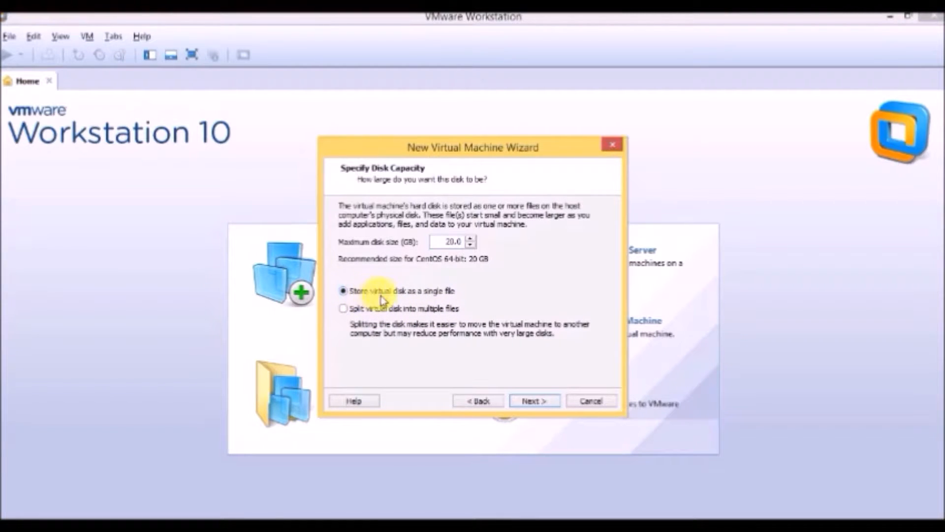
left_click(531, 401)
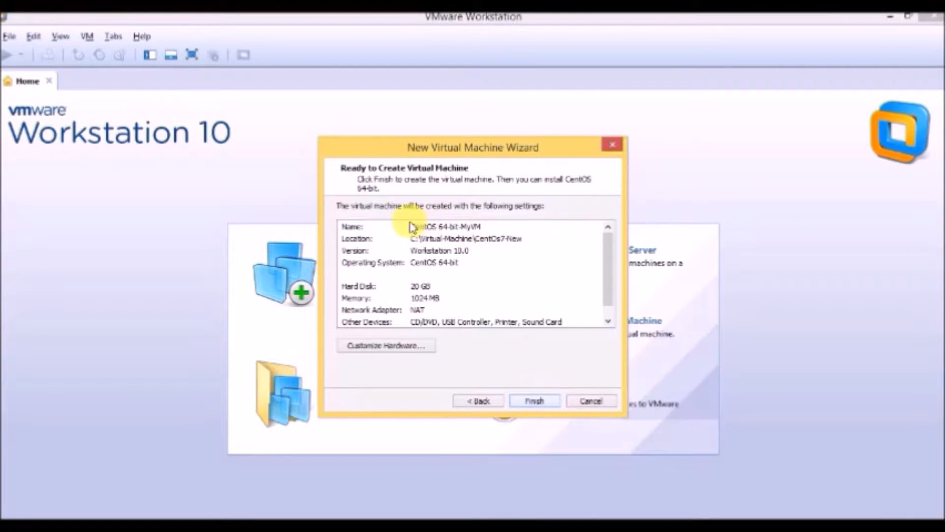
mouse_move(613, 254)
left_mouse_down()
mouse_move(611, 261)
mouse_move(607, 240)
left_mouse_up()
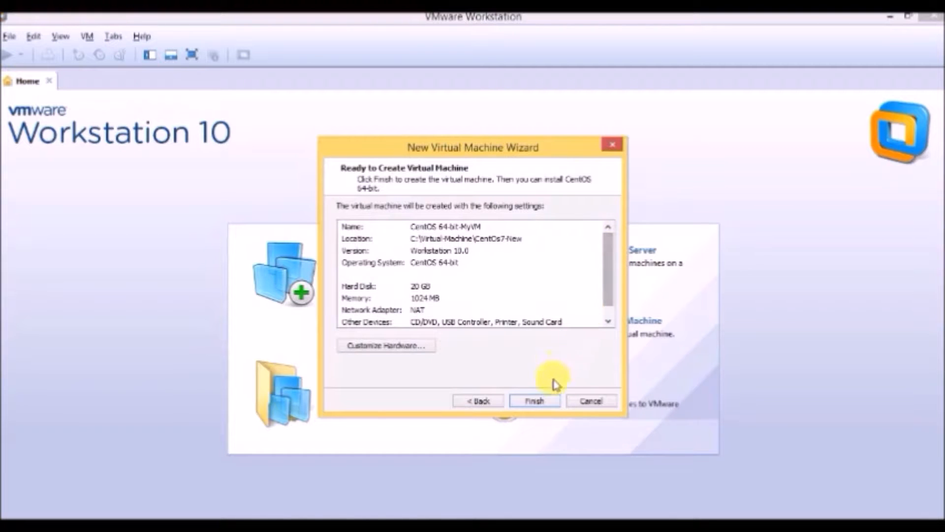
left_click(536, 401)
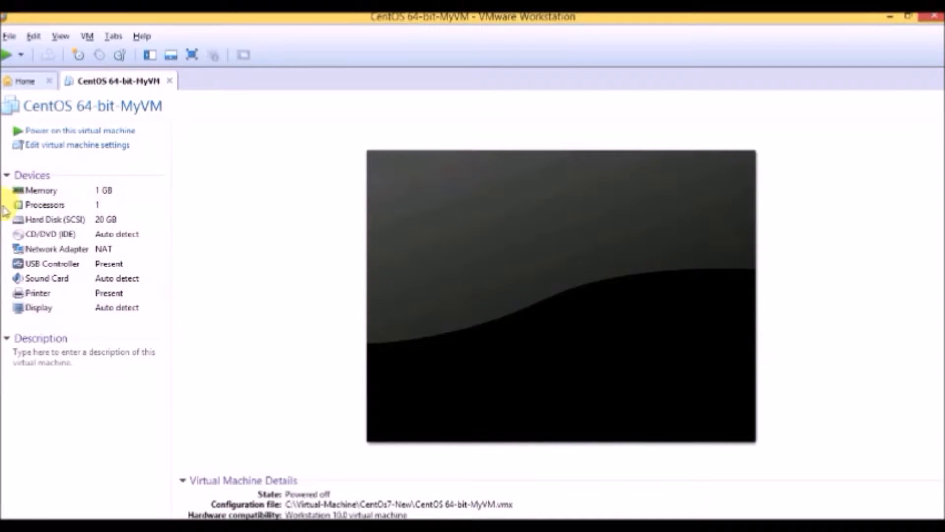
Attach the ISO image CentOS-7-x86_64-DVD-1511 from C:\ISO File\CentOS7 to the virtual machine's CD/DVD drive
left_click(76, 148)
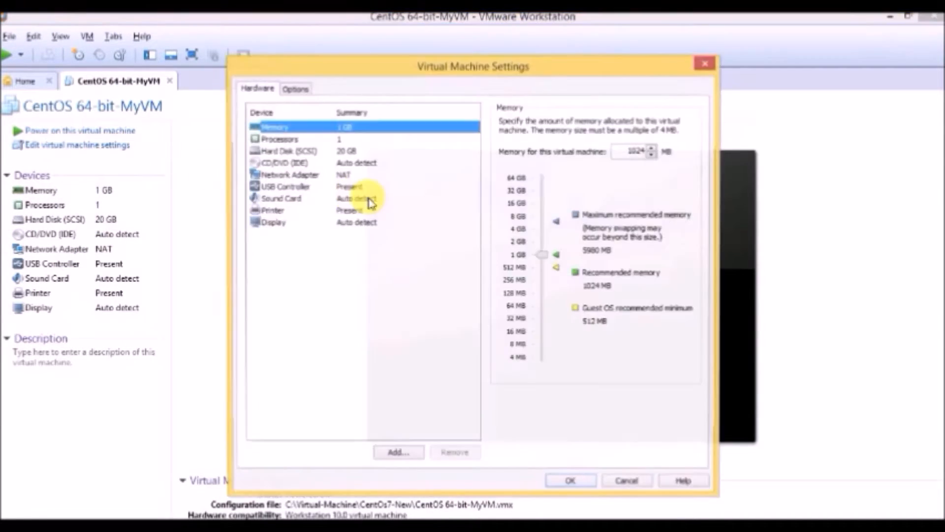
left_click(281, 141)
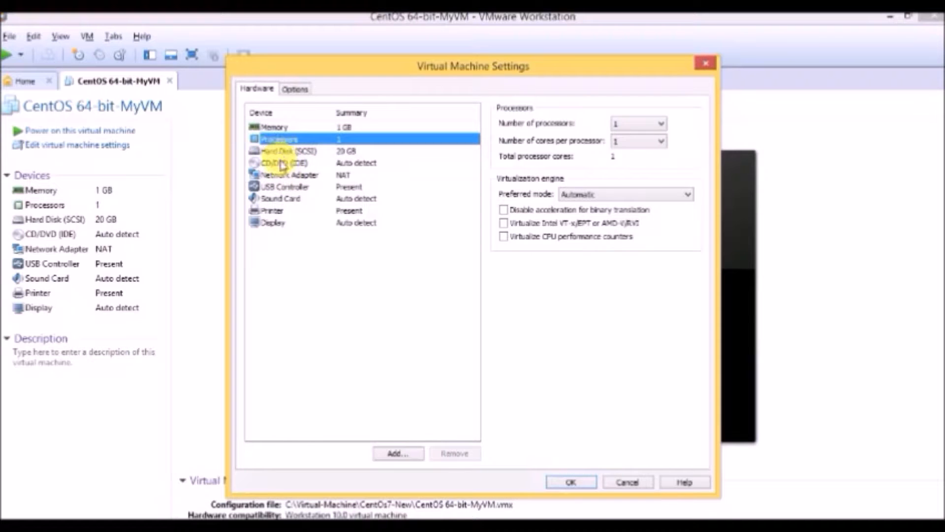
left_click(285, 163)
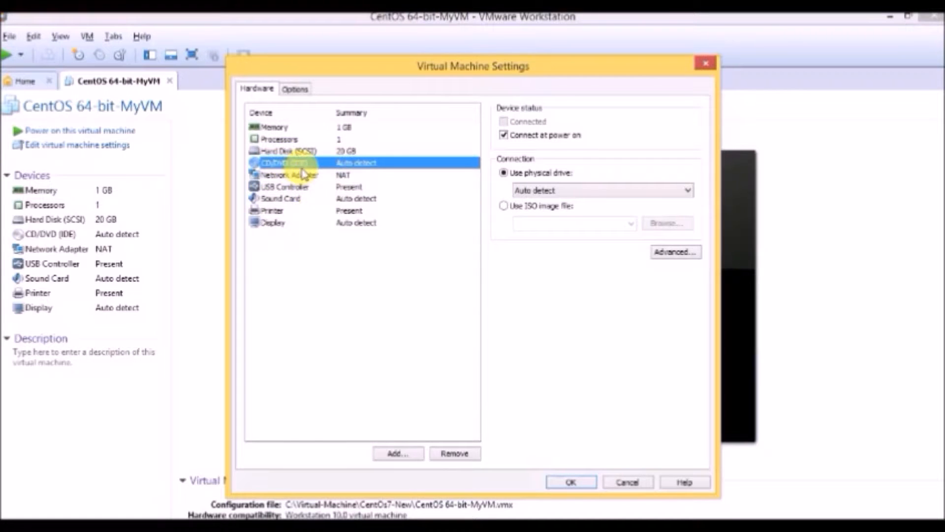
left_click(504, 205)
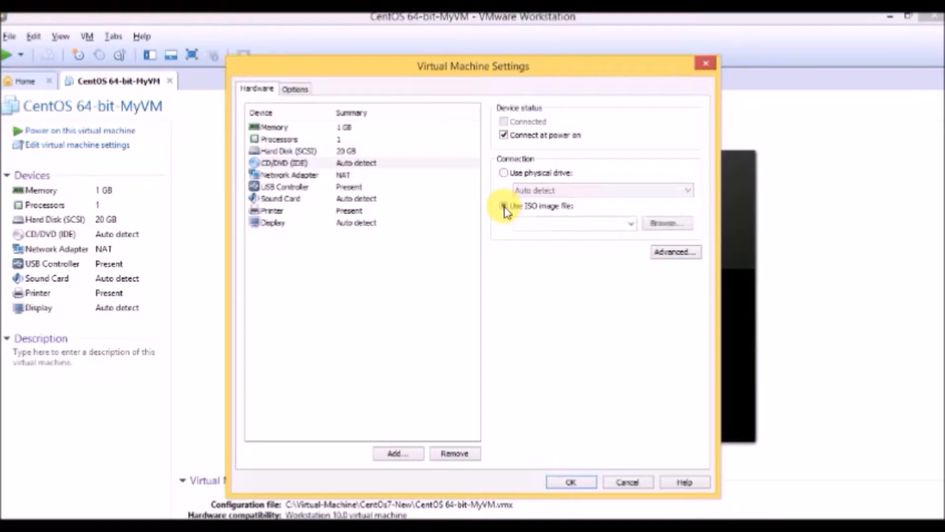
left_click(665, 225)
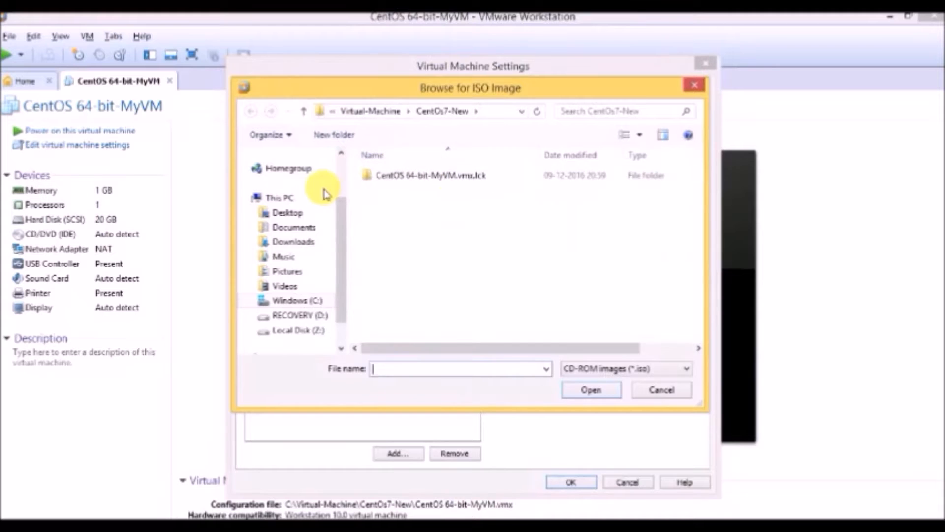
left_click(302, 300)
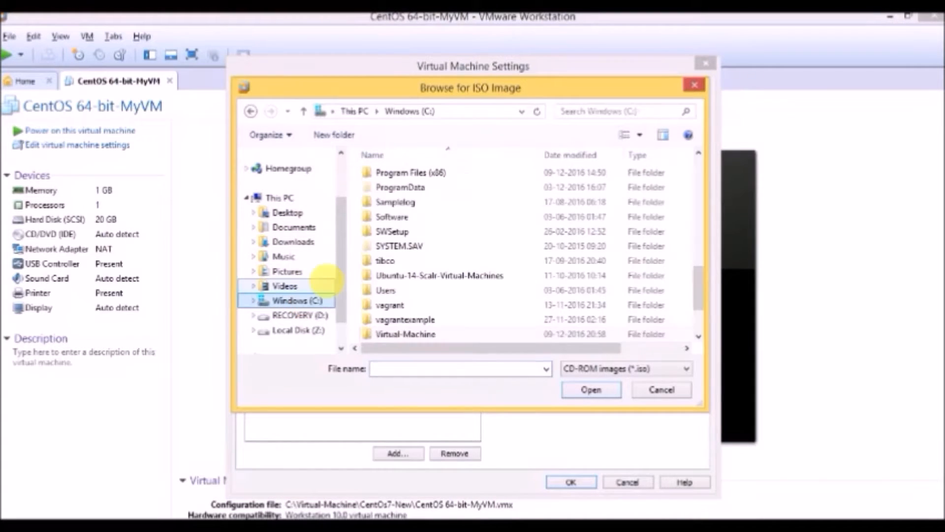
scroll(414, 214, "up", 4)
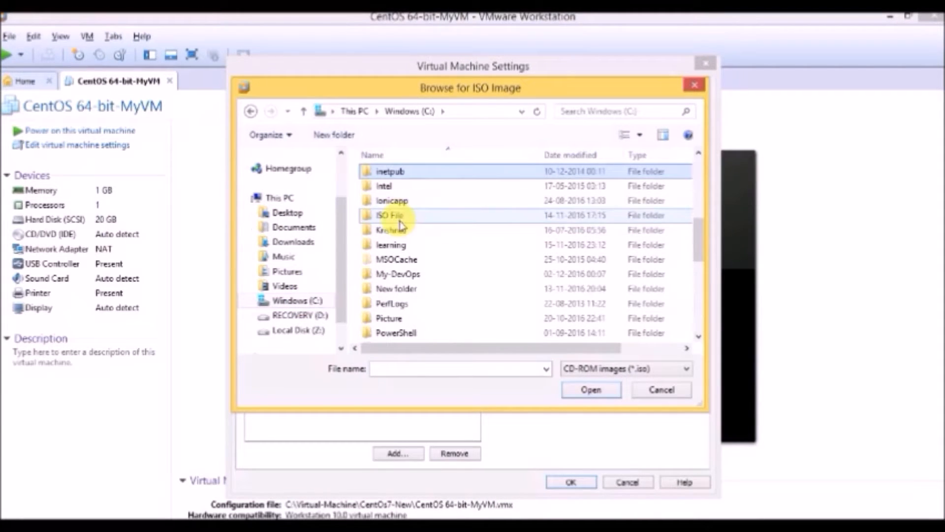
double_click(387, 211)
double_click(392, 175)
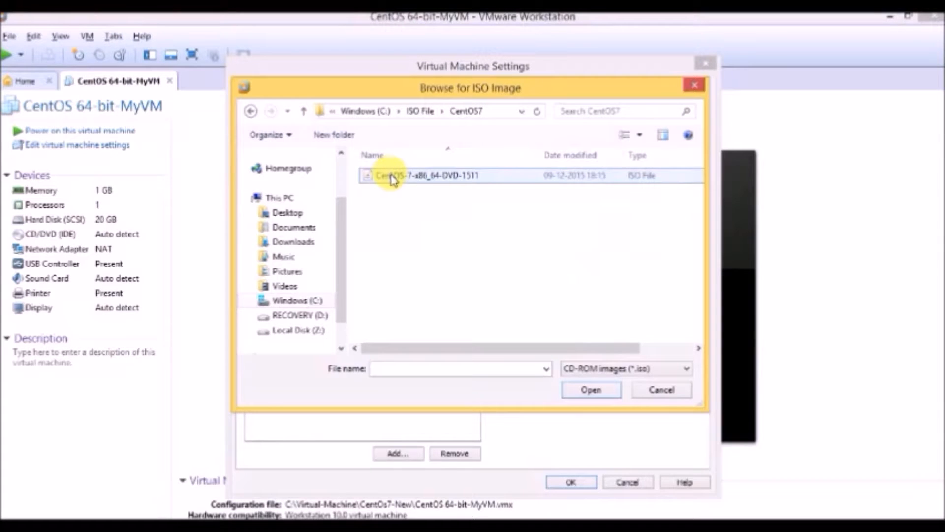
left_click(408, 181)
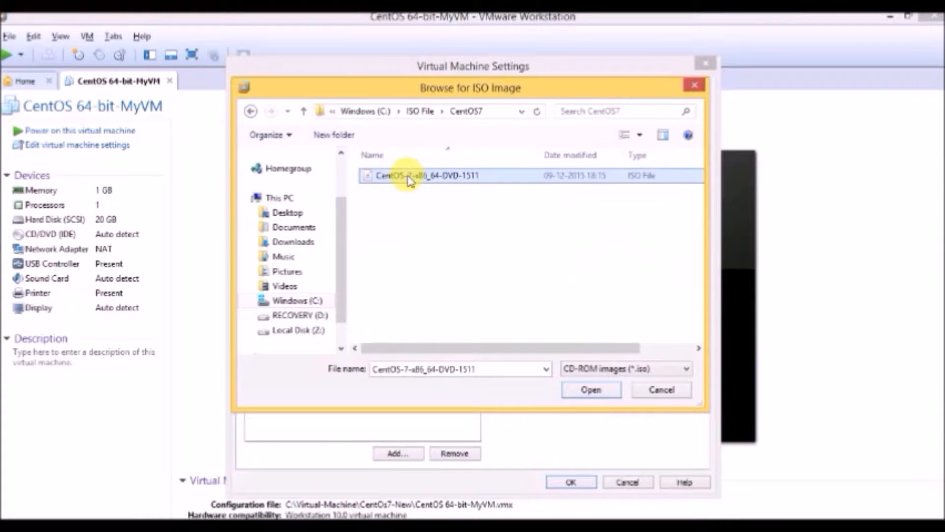
left_click(576, 391)
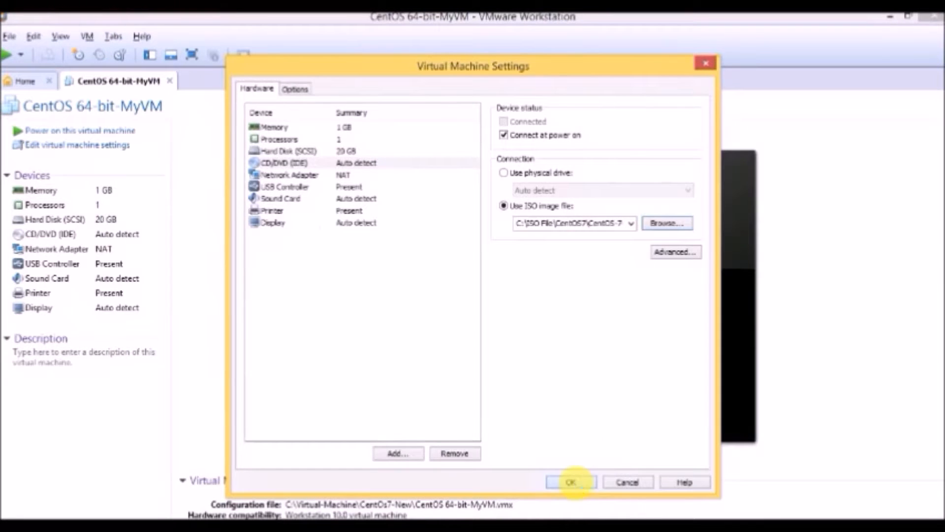
left_click(571, 482)
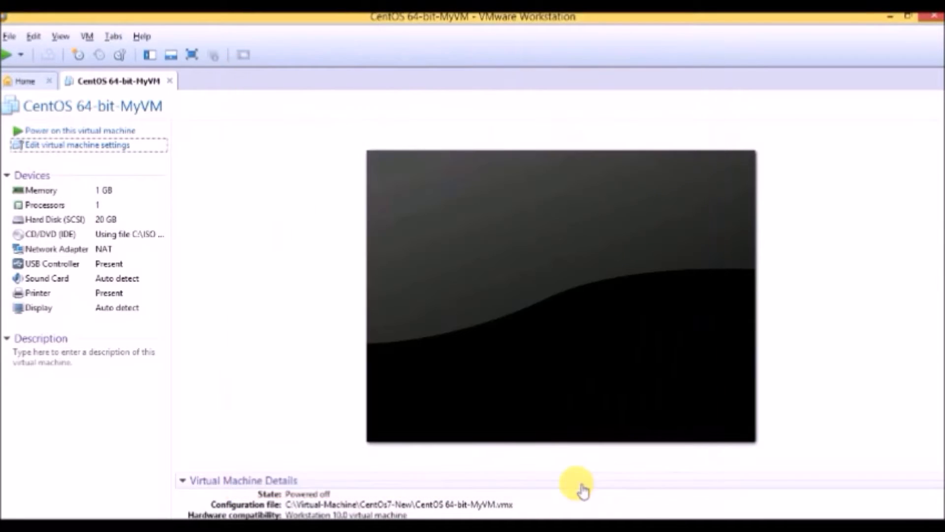
Set the virtual machine's memory to 2048 MB and keep the number of processors at 1
left_click(109, 148)
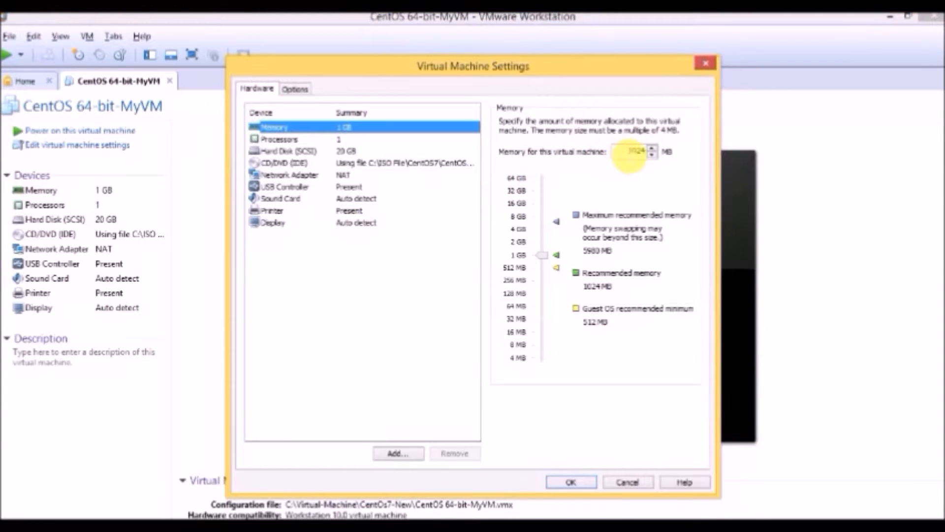
left_click_drag(542, 255, 542, 247)
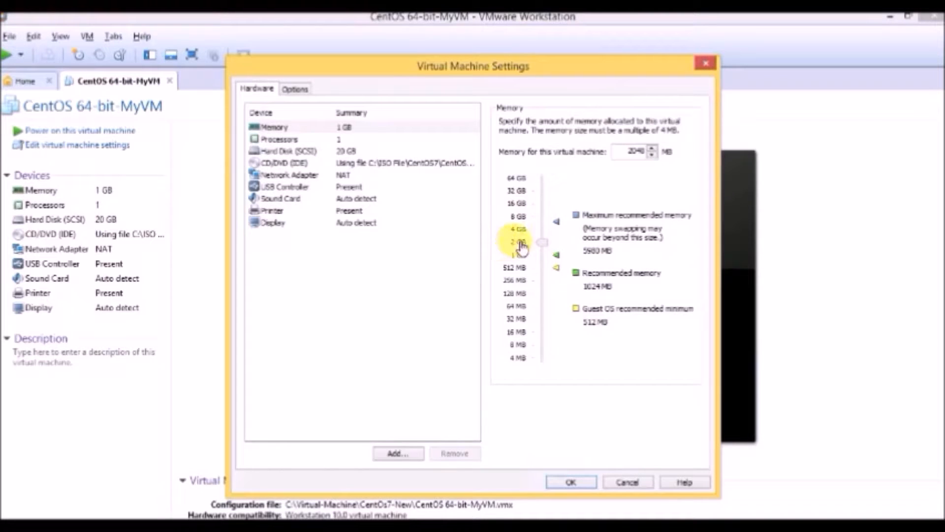
left_click(281, 139)
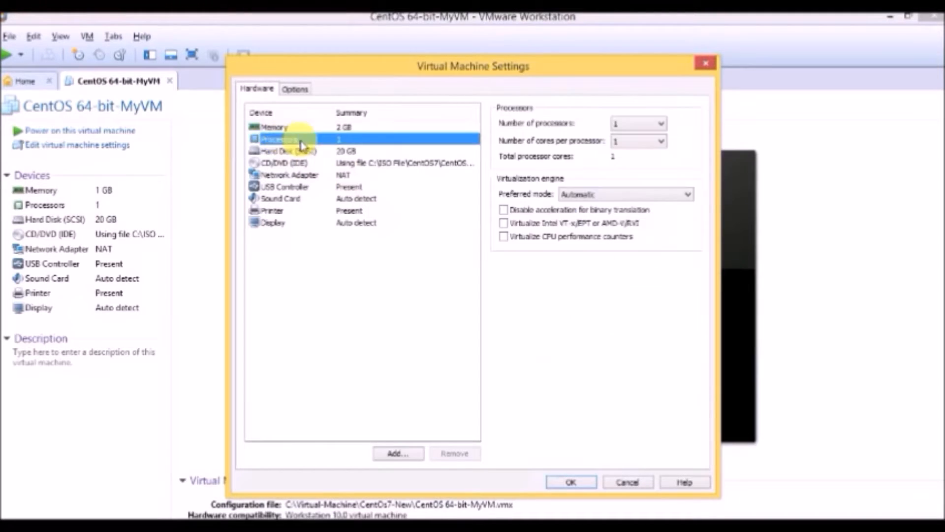
left_click(640, 125)
left_click(686, 131)
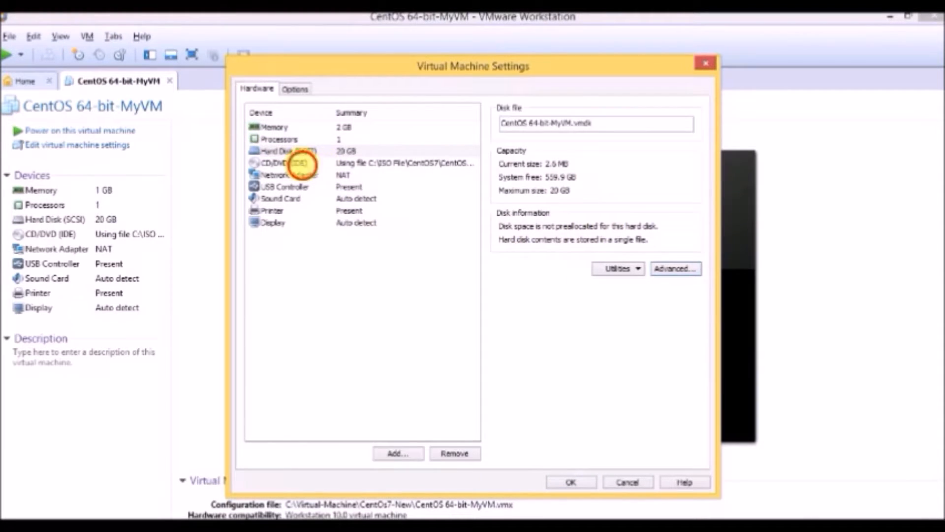
Change the virtual machine's network adapter to Bridged, connected directly to the physical network
left_click(300, 163)
left_click(296, 175)
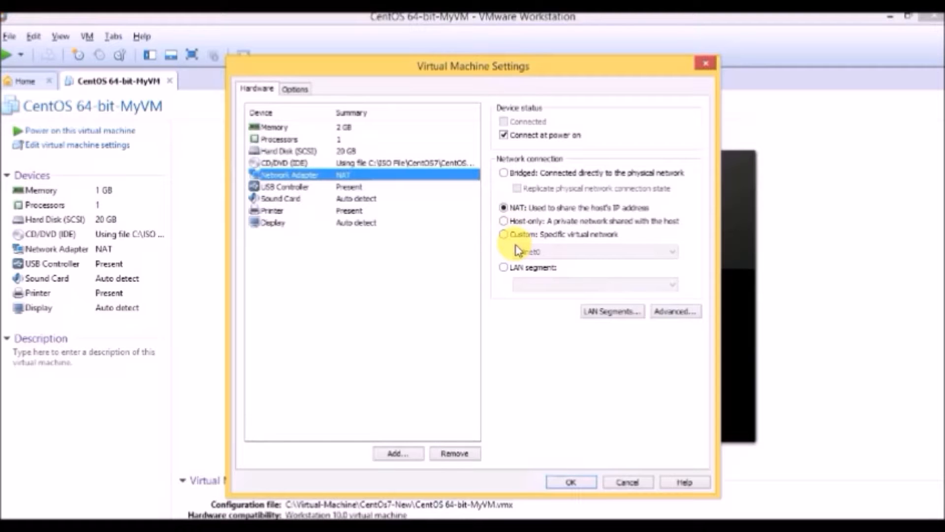
left_click(504, 173)
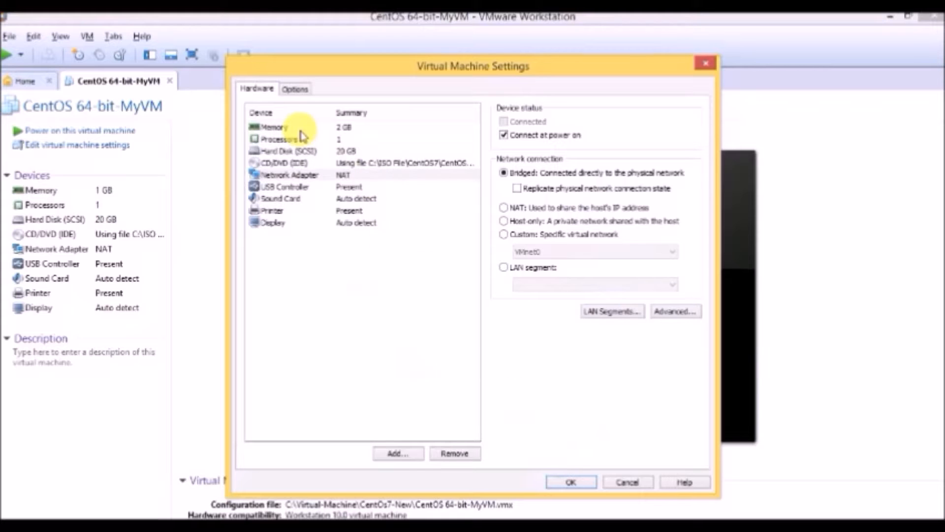
Review the USB controller, sound card, printer and display settings, and save the virtual machine settings
left_click(294, 198)
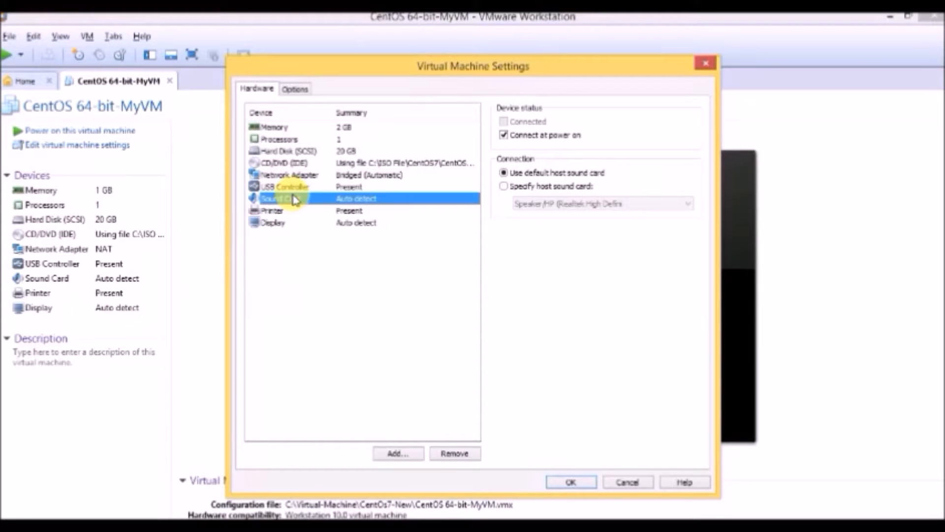
left_click(299, 190)
left_click(291, 200)
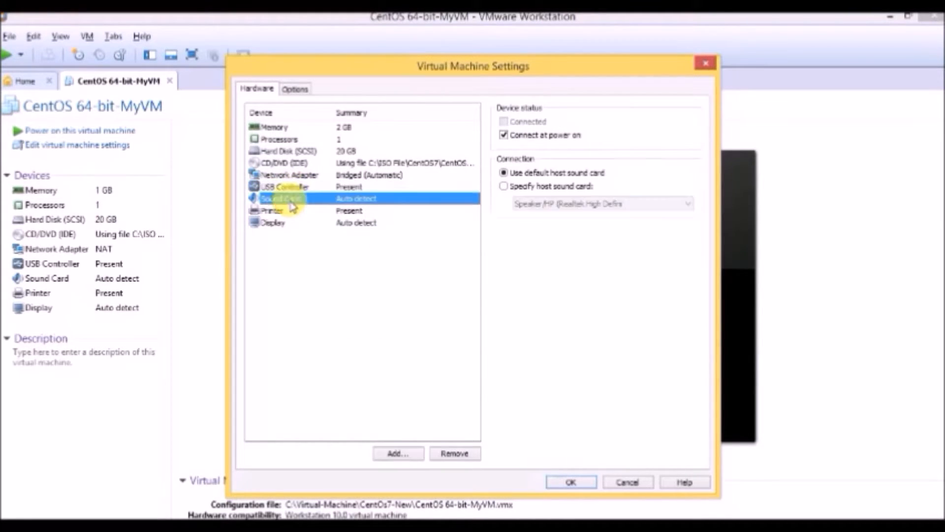
left_click(283, 211)
left_click(274, 223)
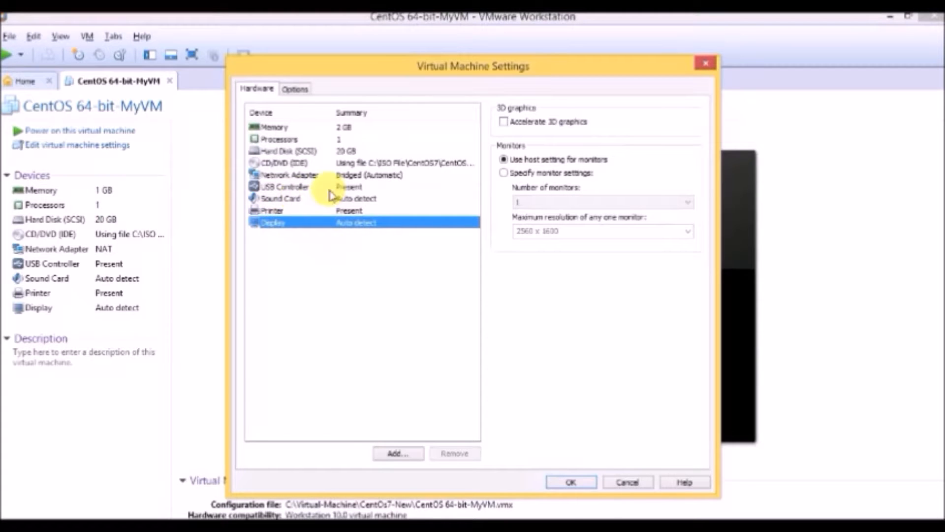
left_click(574, 482)
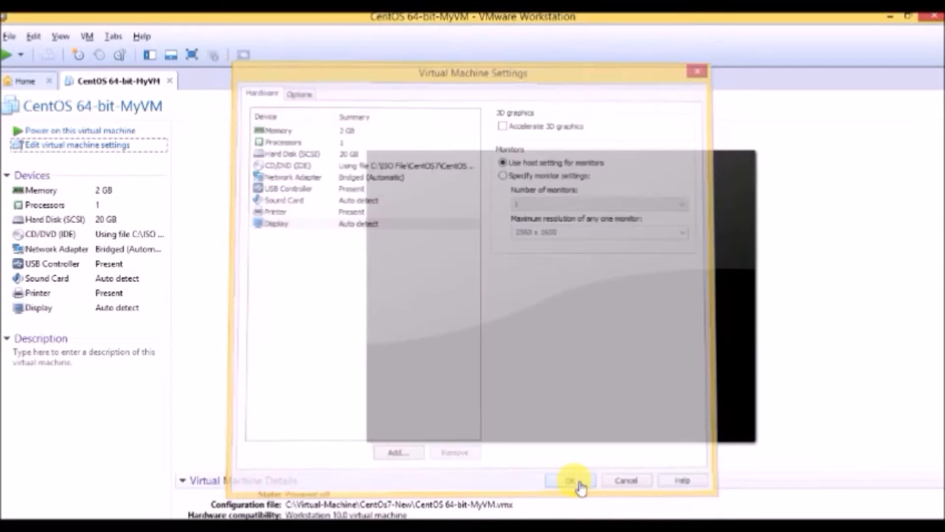
Power on the virtual machine and boot the "Test this media & install CentOS 7" entry
left_click(82, 131)
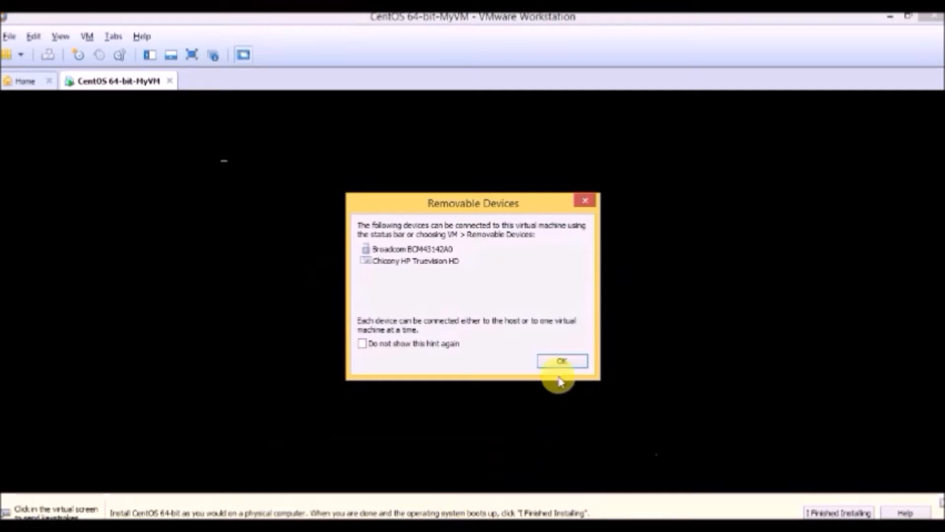
left_click(561, 361)
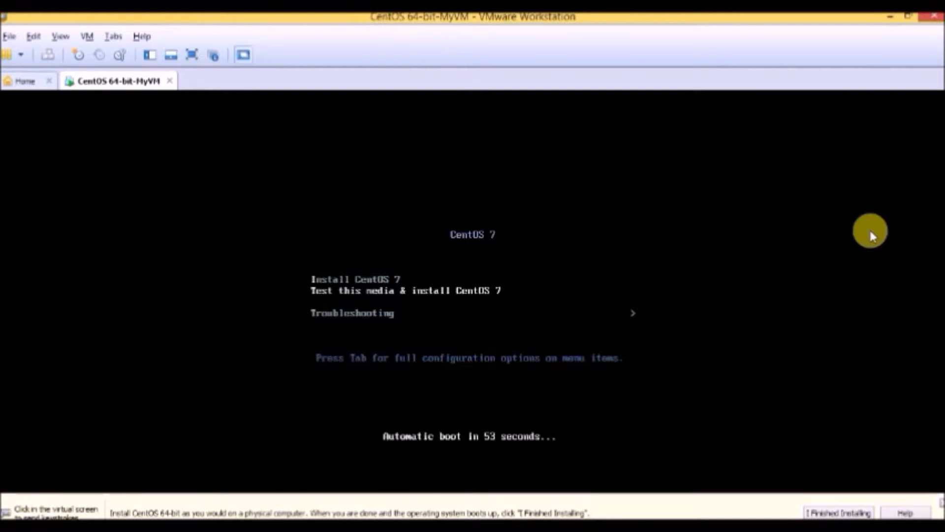
left_click(788, 294)
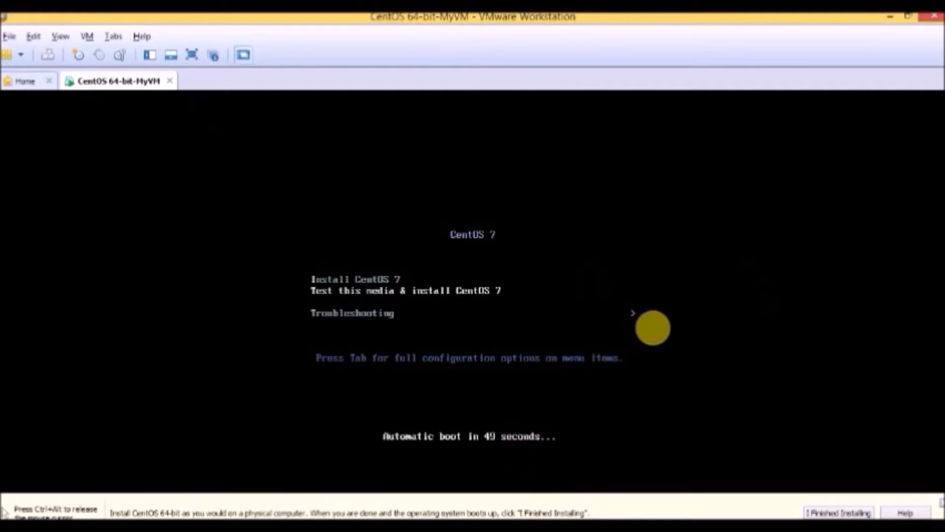
left_click(654, 324)
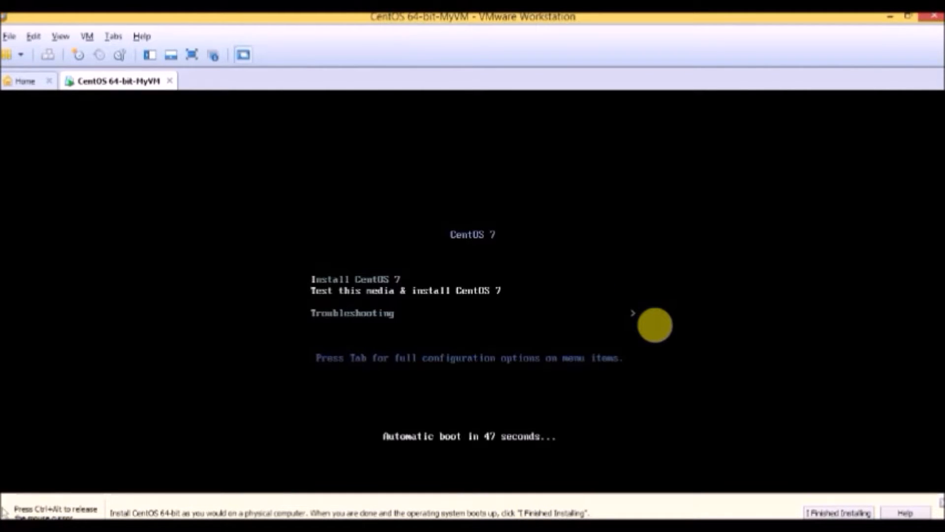
key("Return")
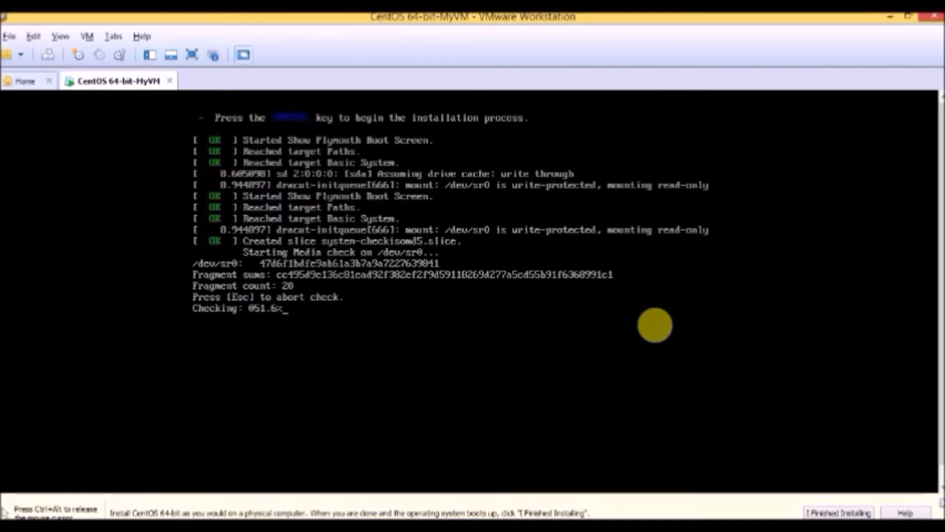
Abort the media check and continue the installation with English (United States) as the language
key("Escape")
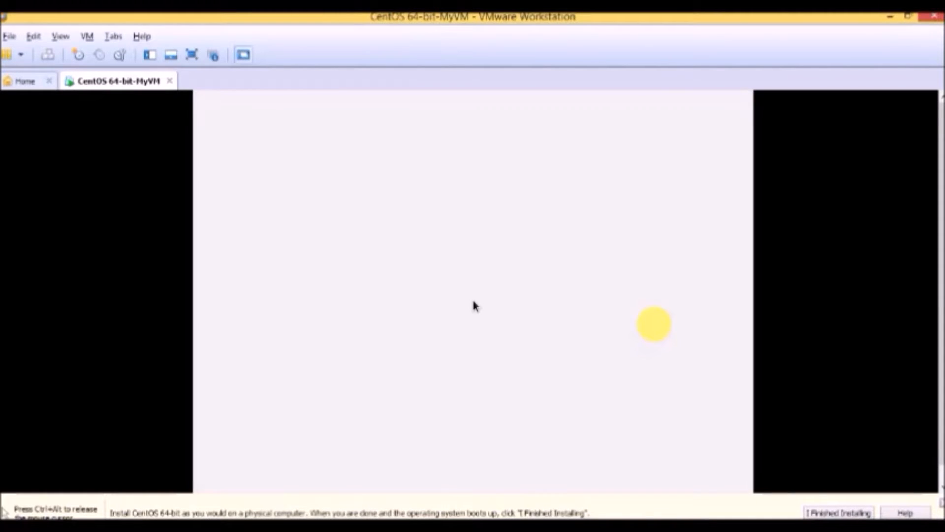
key("ctrl+alt")
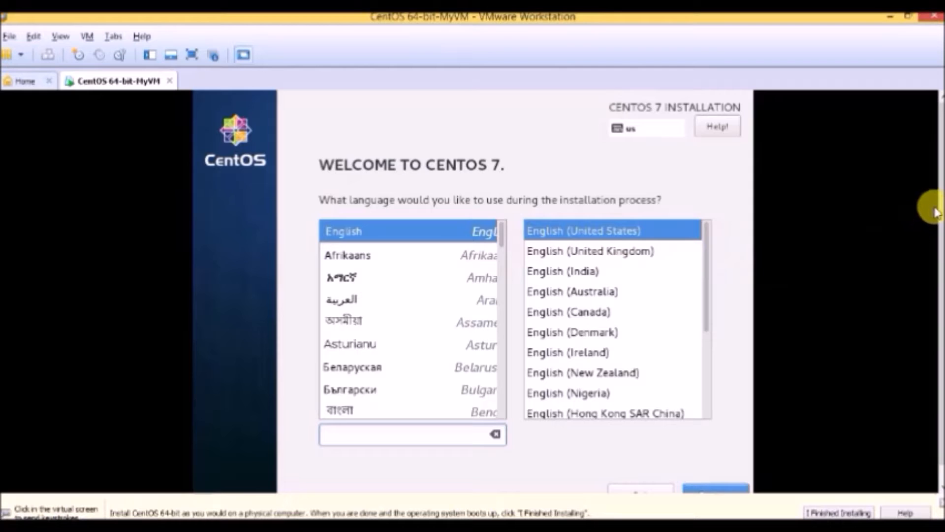
left_click_drag(942, 215, 933, 239)
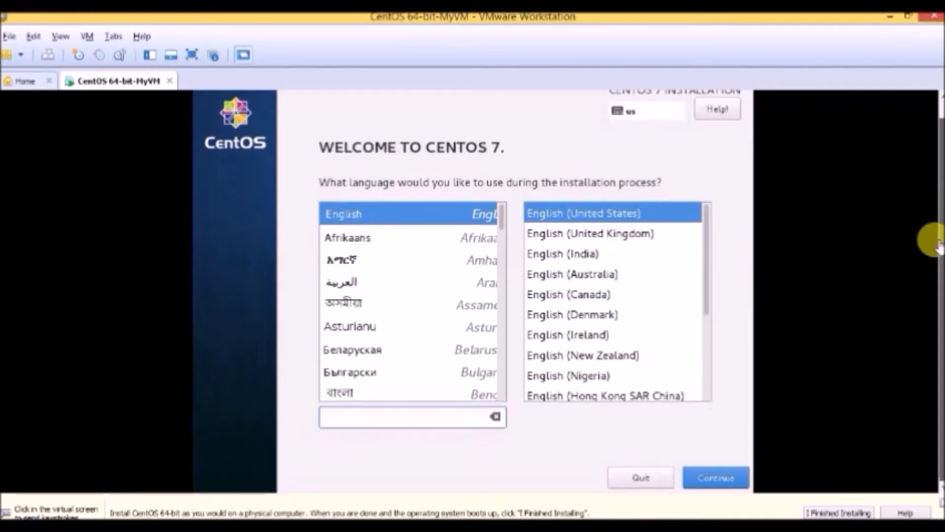
left_click(413, 219)
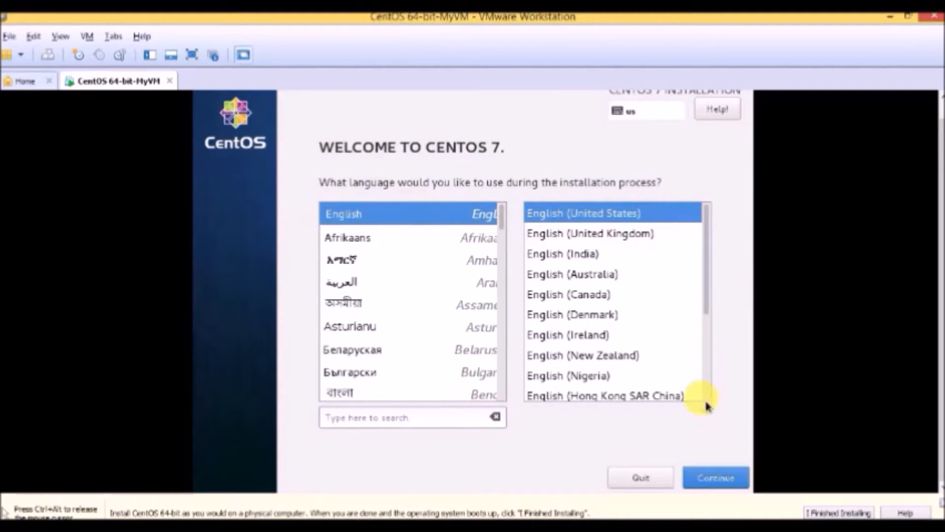
left_click(718, 487)
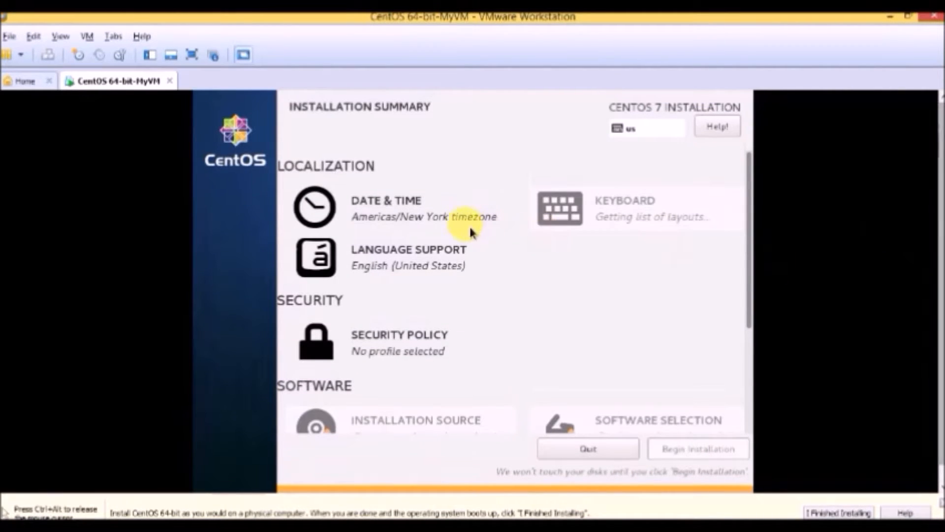
Keep the Americas/New York time zone and the English (US) keyboard layout for the installation
left_click(438, 227)
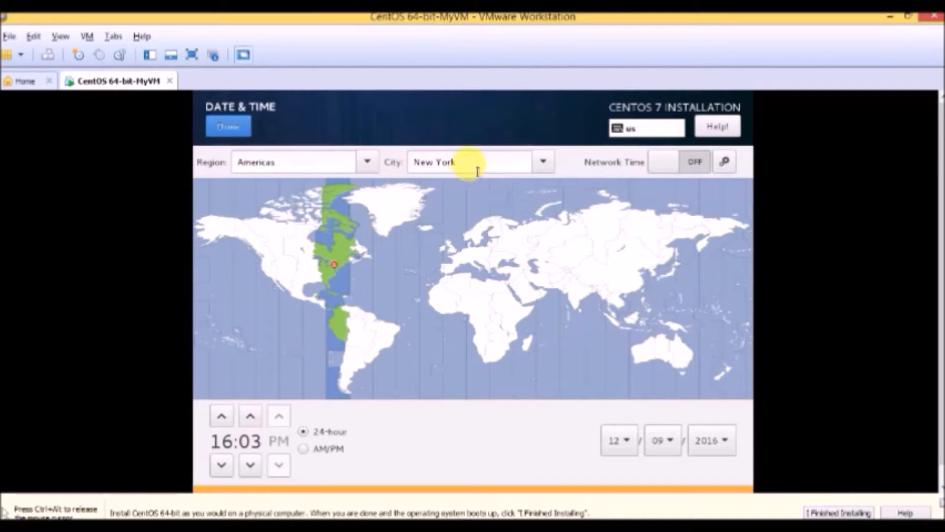
left_click(226, 129)
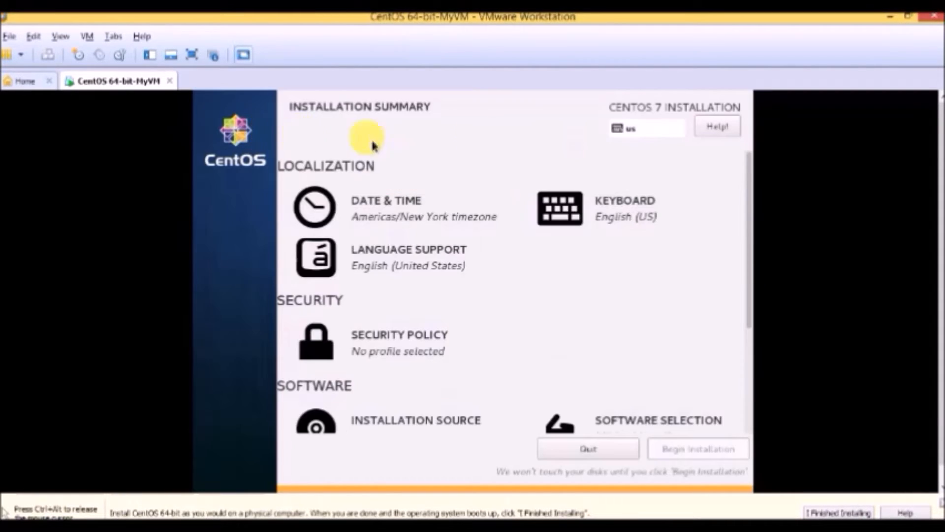
left_click(579, 215)
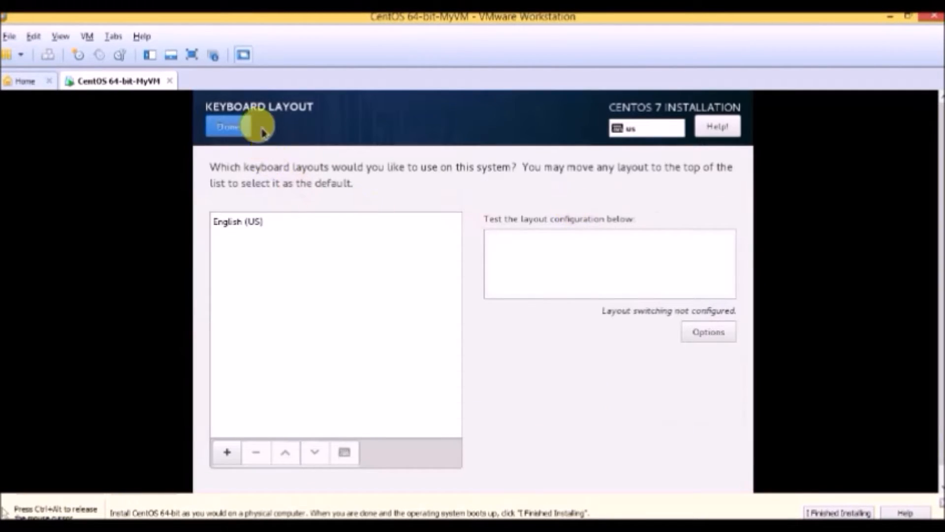
left_click(244, 228)
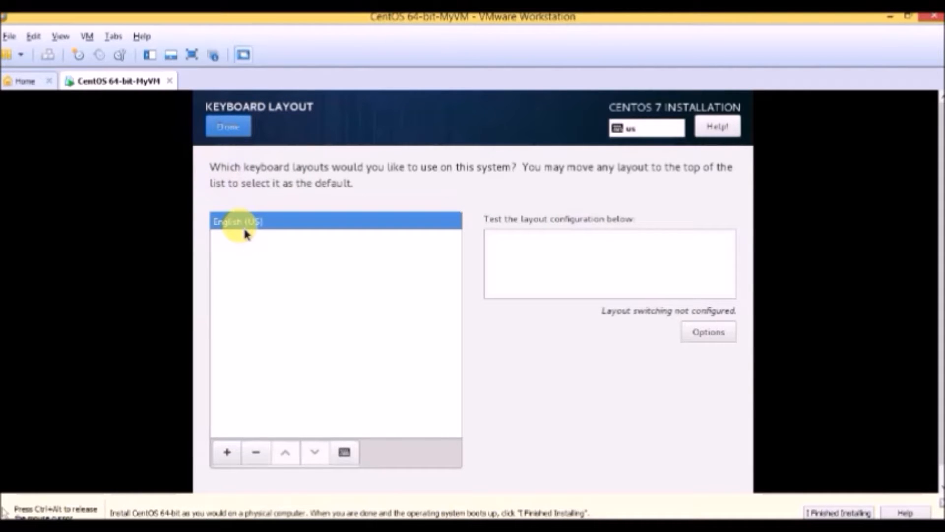
left_click(235, 129)
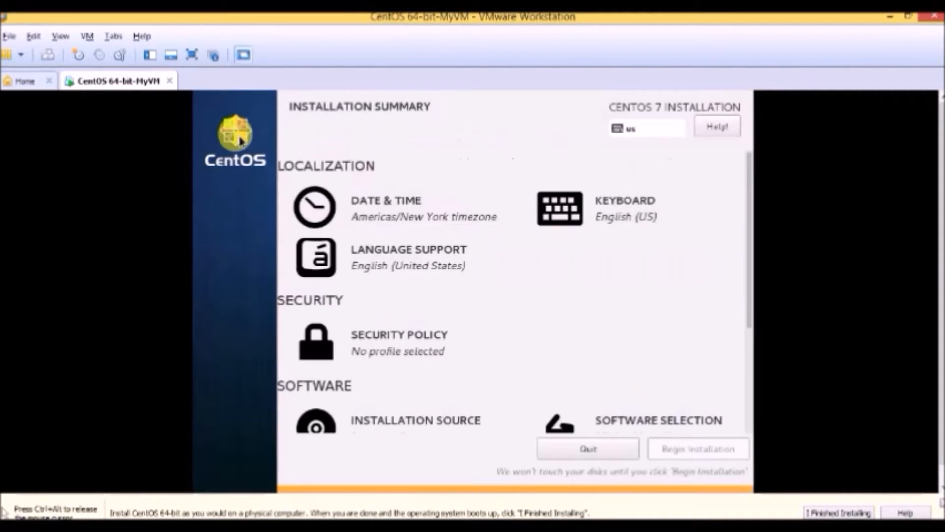
Choose GNOME Desktop as the base environment in the software selection
scroll(481, 295, "down", 5)
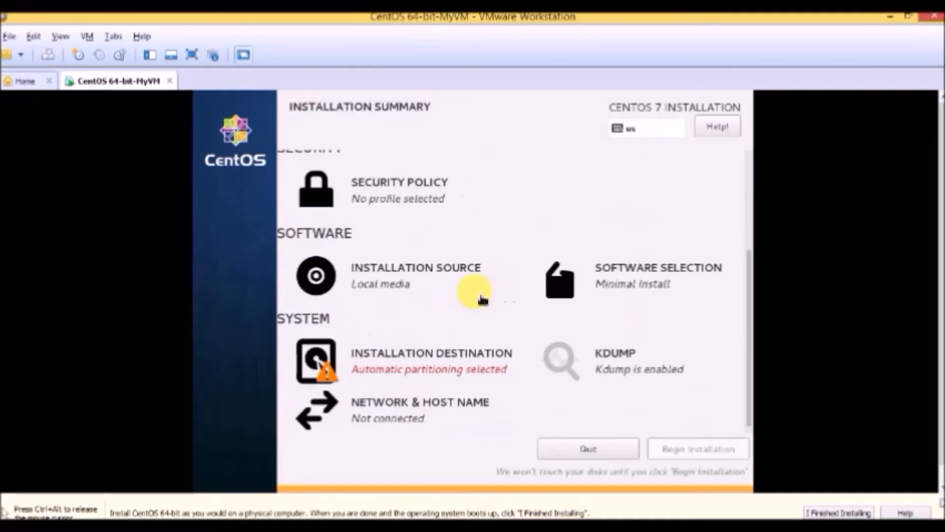
left_click(615, 283)
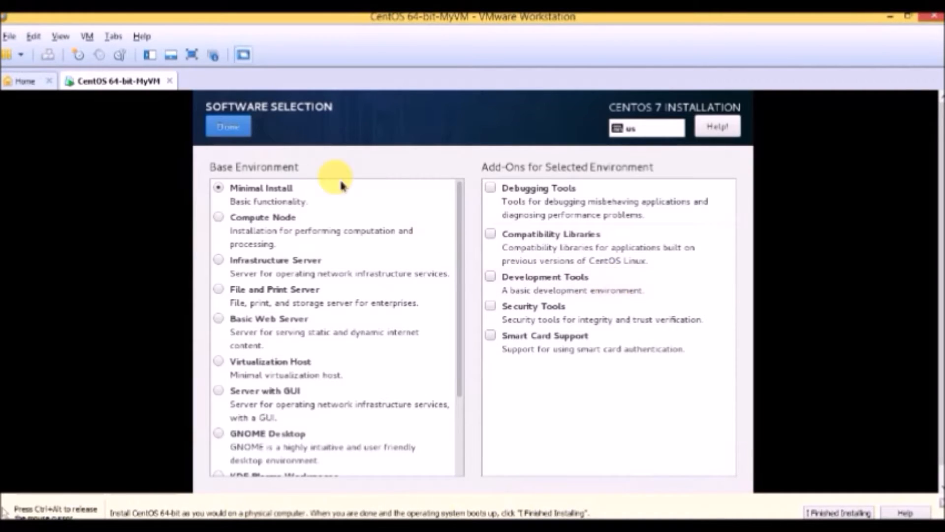
left_click(228, 129)
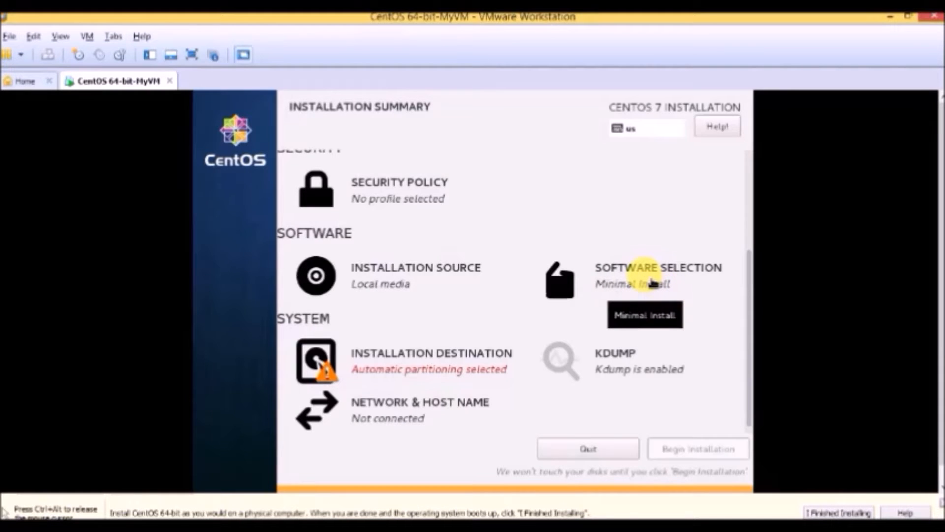
left_click(652, 283)
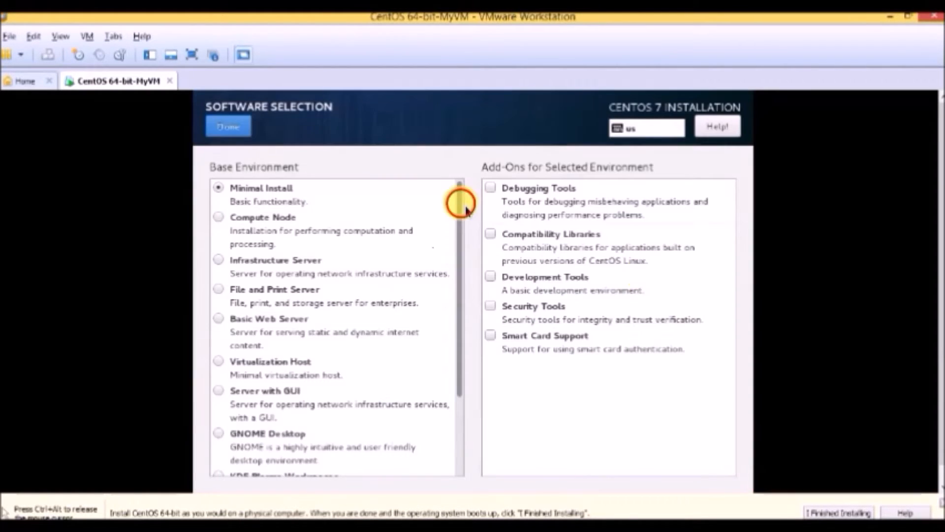
left_click_drag(460, 196, 452, 295)
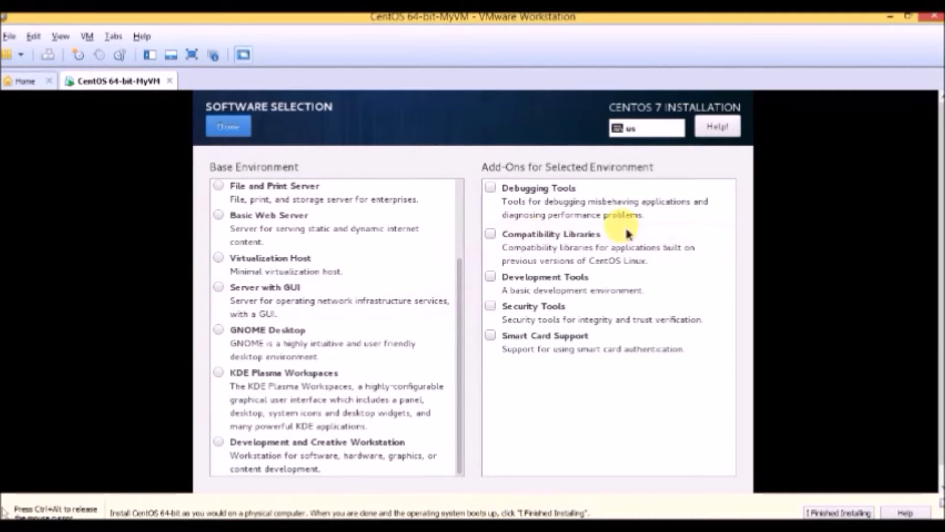
left_click(221, 330)
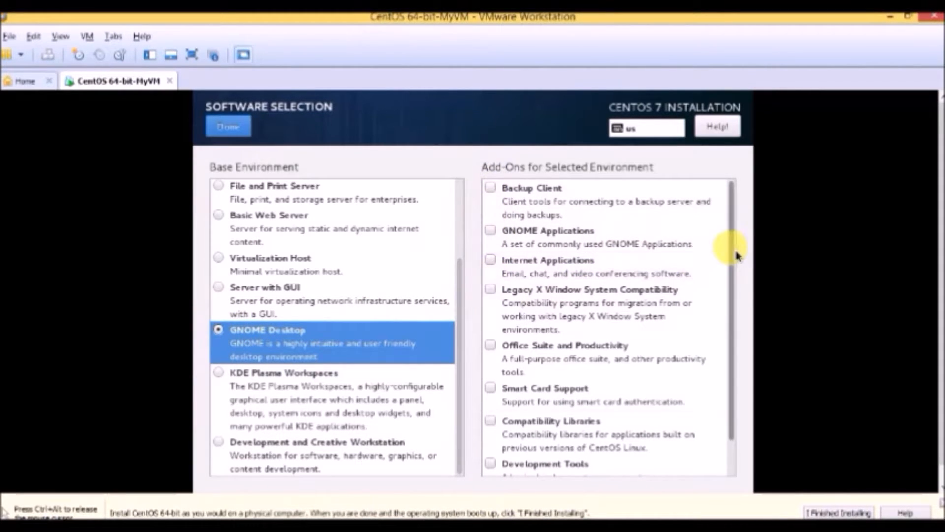
Add Backup Client, GNOME Applications, Internet Applications, Legacy X Window System Compatibility, Office Suite and Productivity, Smart Card Support, Compatibility Libraries and Development Tools
scroll(738, 305, "down", 1)
scroll(739, 289, "up", 1)
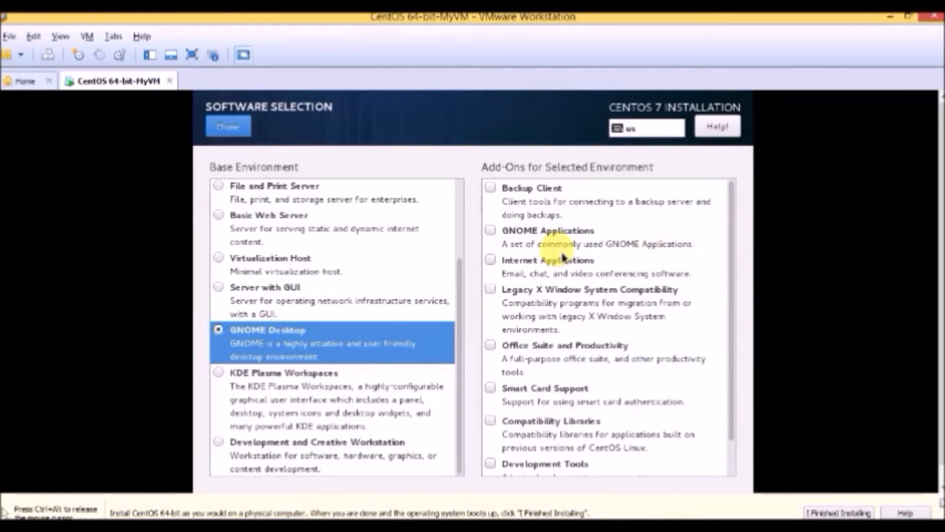
left_click(491, 187)
left_click(490, 232)
left_click(490, 260)
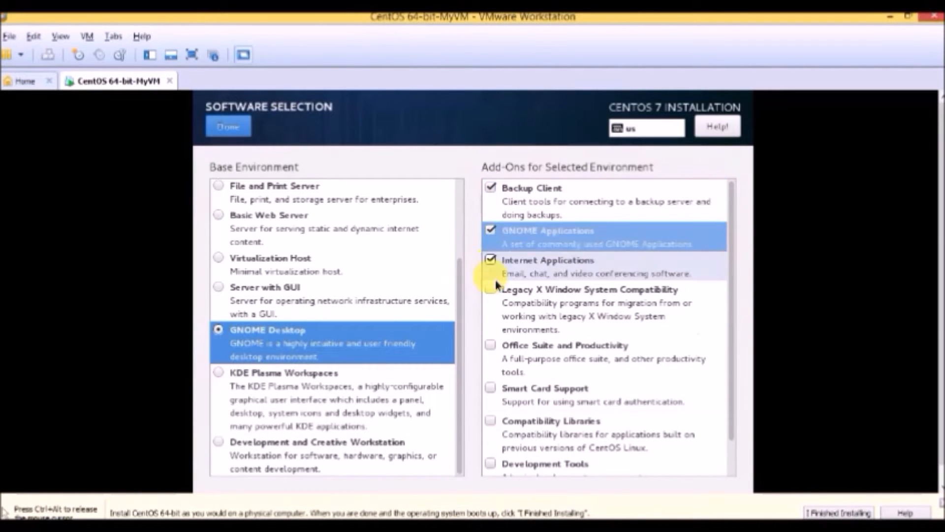
left_click(491, 300)
left_click(490, 344)
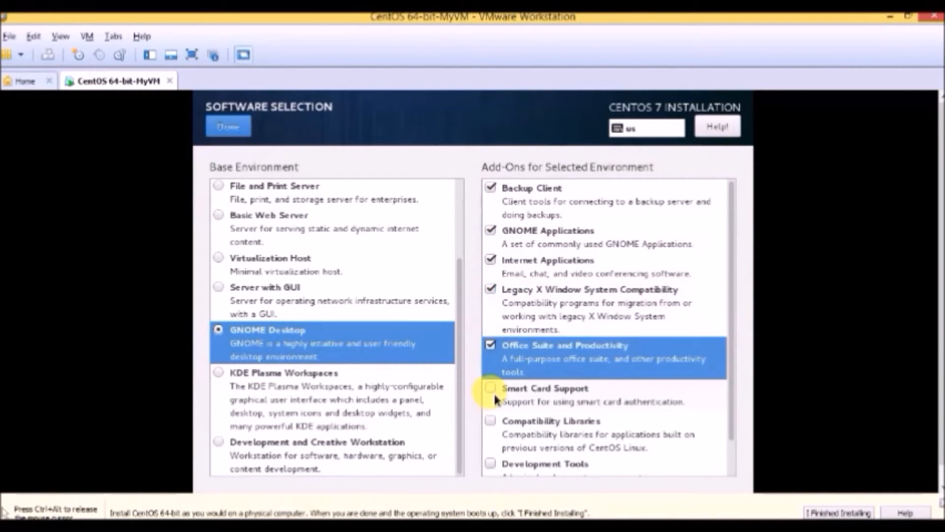
left_click(490, 387)
left_click(490, 419)
left_click(497, 463)
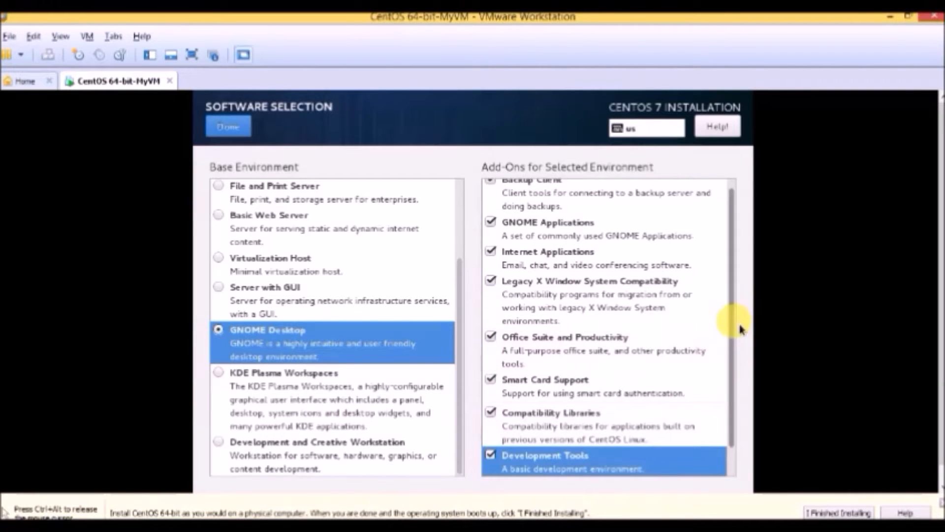
Add the Security Tools add-on to the GNOME Desktop environment and confirm the software selection
scroll(713, 379, "down", 1)
left_click(490, 454)
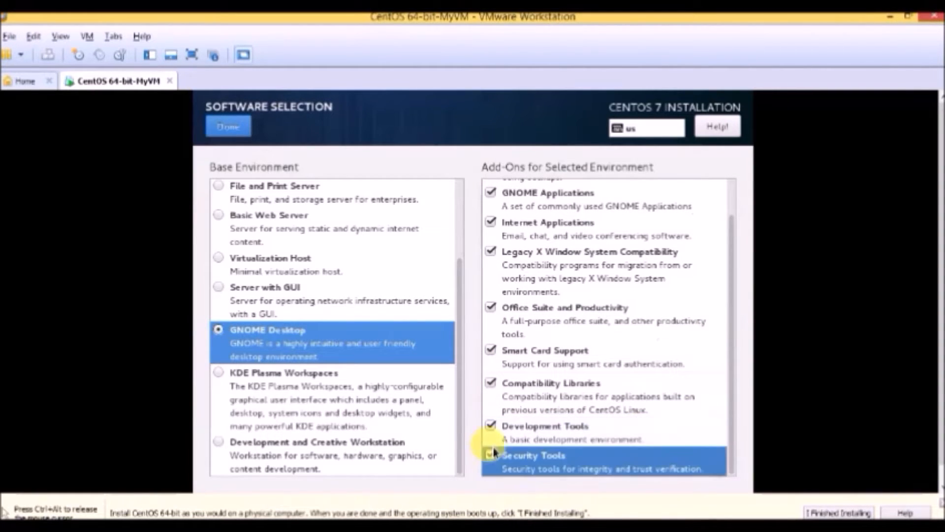
left_click(230, 139)
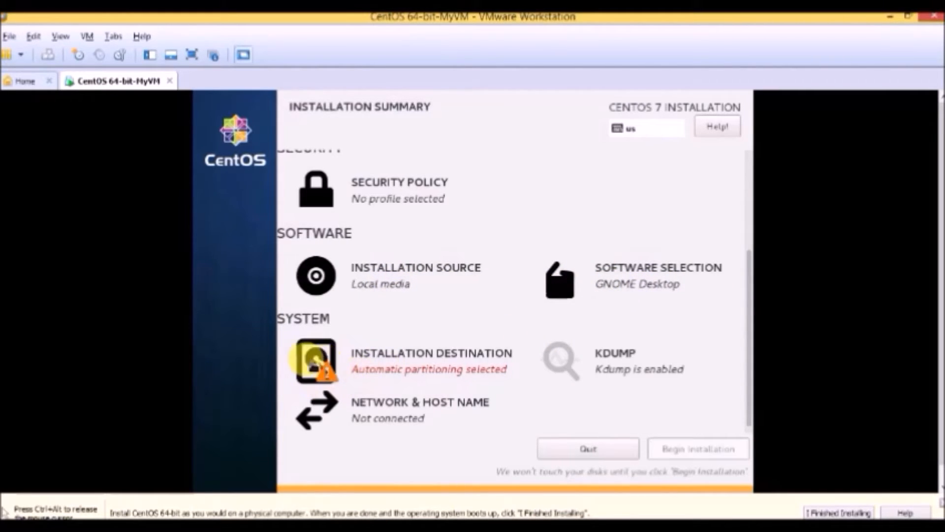
Confirm the 20 GiB VMware virtual disk sda as the installation destination and begin the installation
left_click(397, 374)
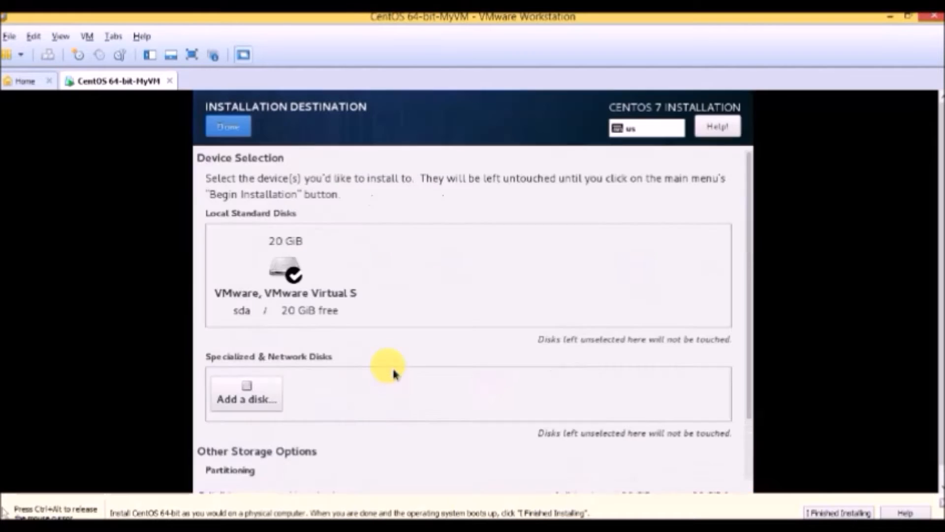
left_click(305, 283)
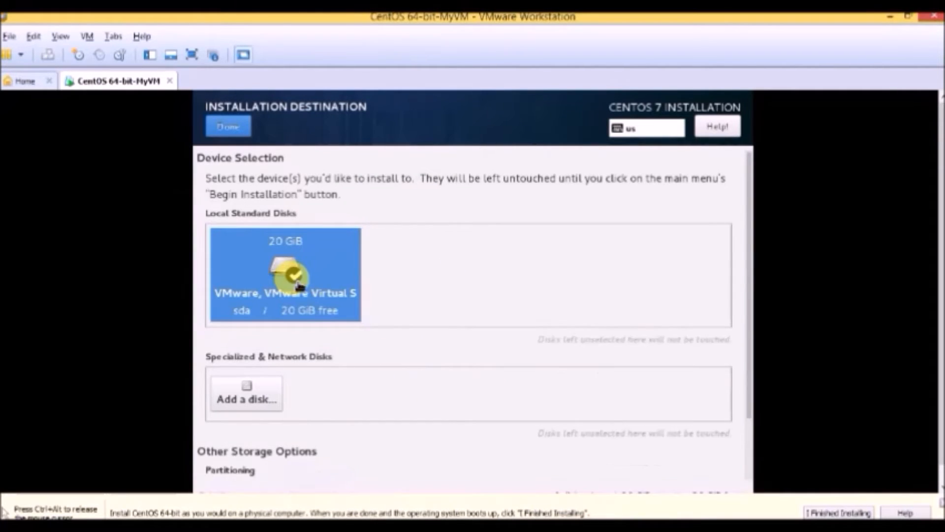
left_click(234, 129)
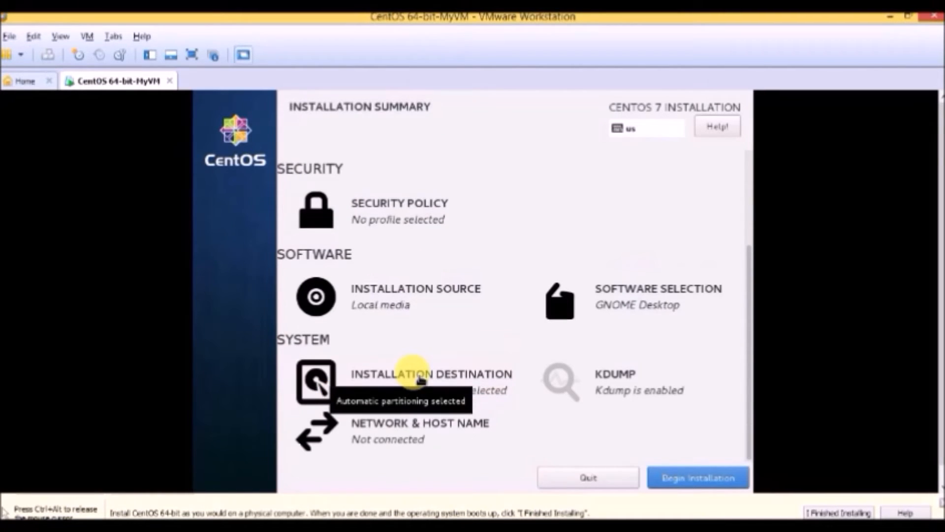
left_click_drag(750, 353, 750, 345)
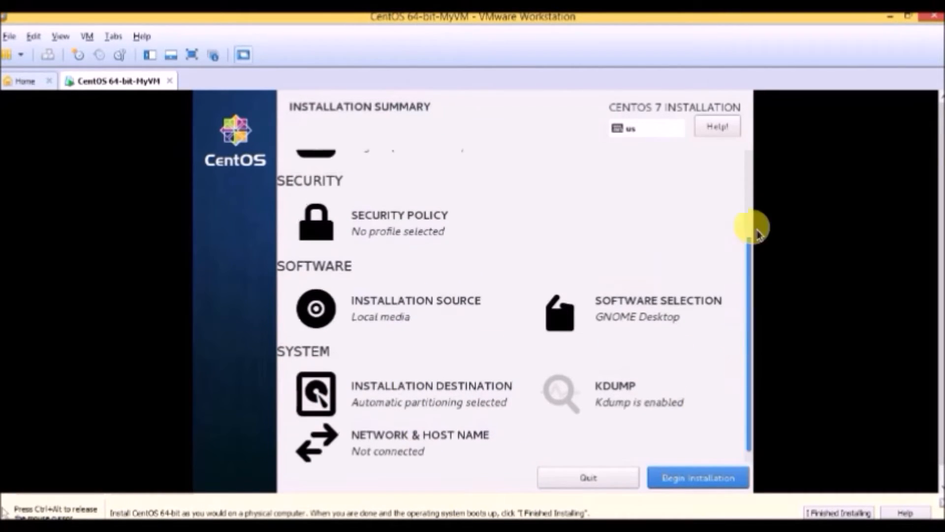
left_click(702, 484)
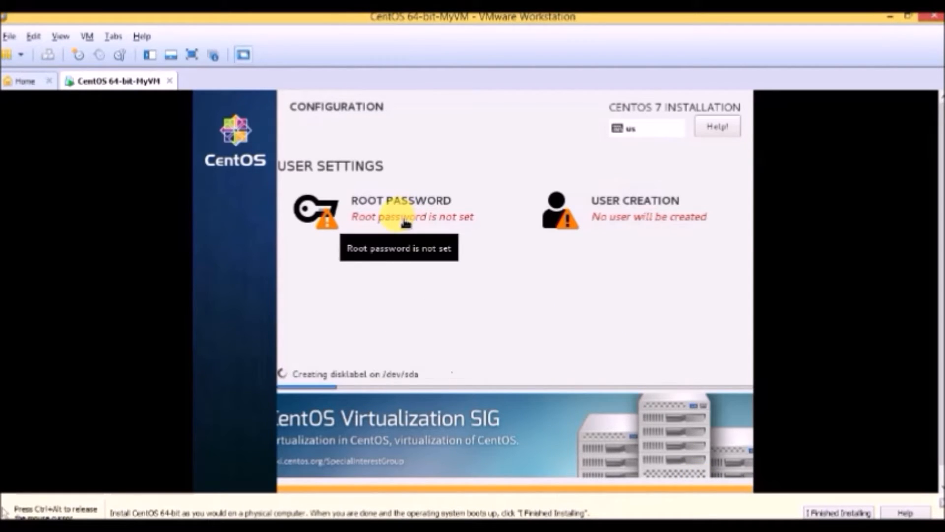
Set and confirm the root account's password, accepting it despite its weak rating
left_click(405, 223)
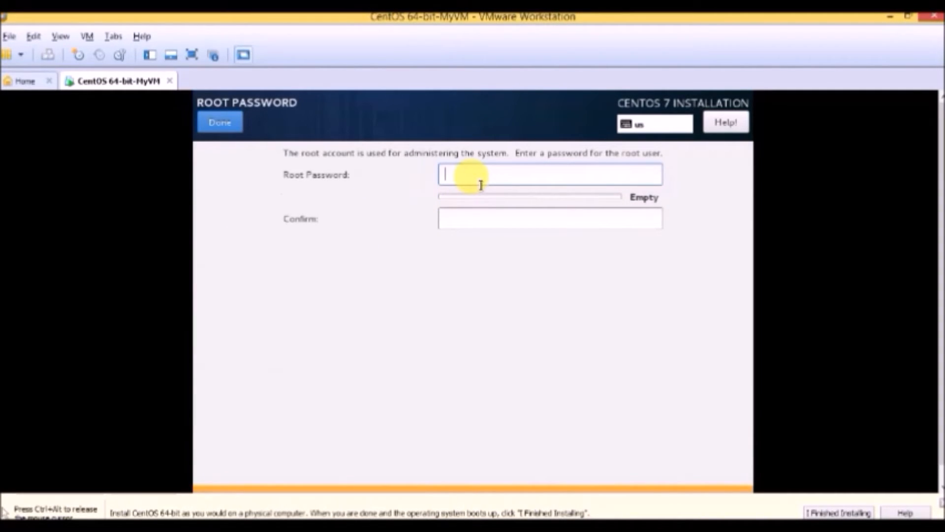
type("•••••••")
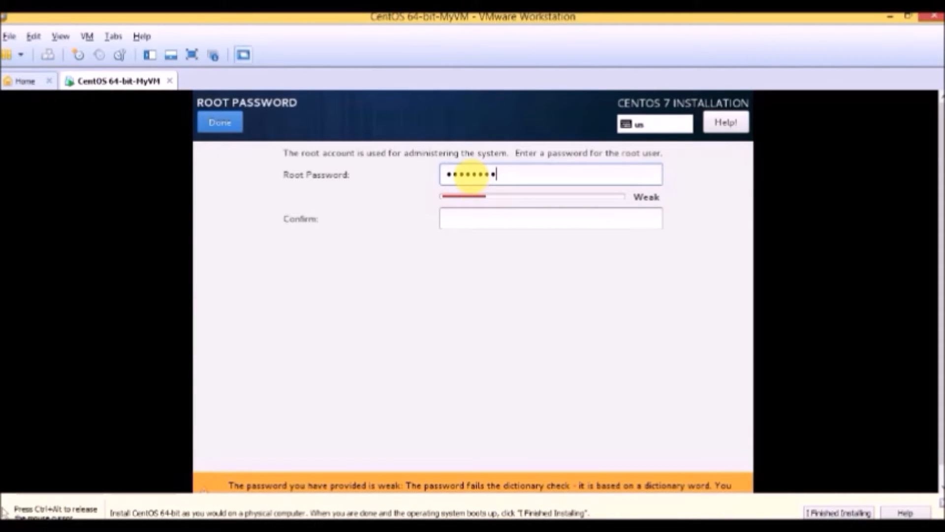
left_click(469, 220)
type("•")
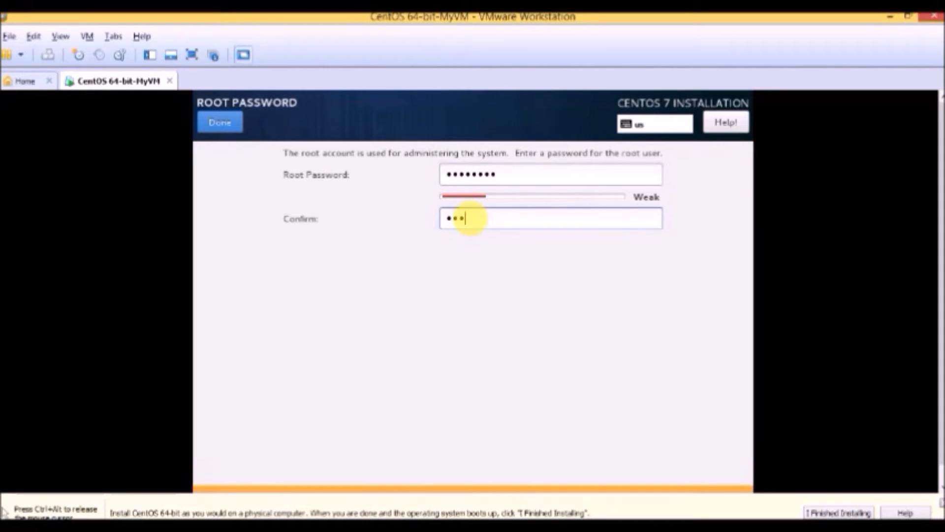
type("•••••••")
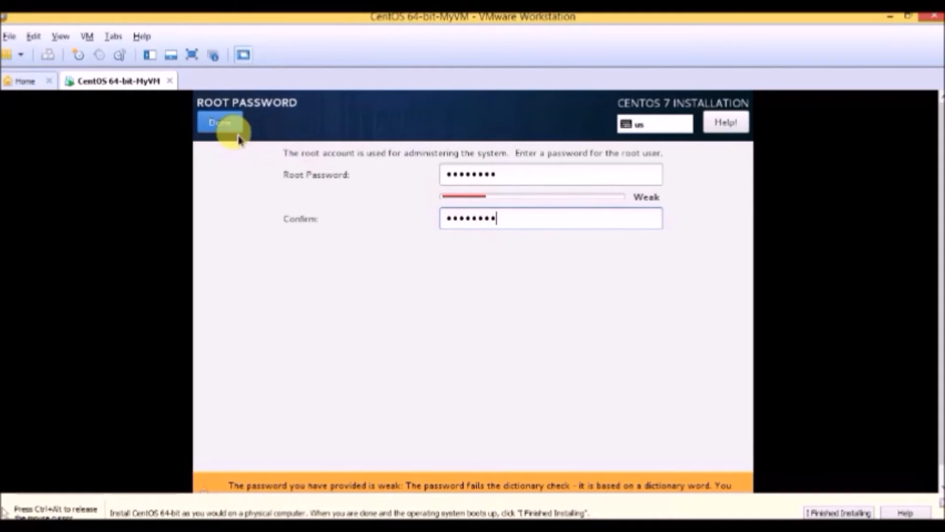
left_click(220, 123)
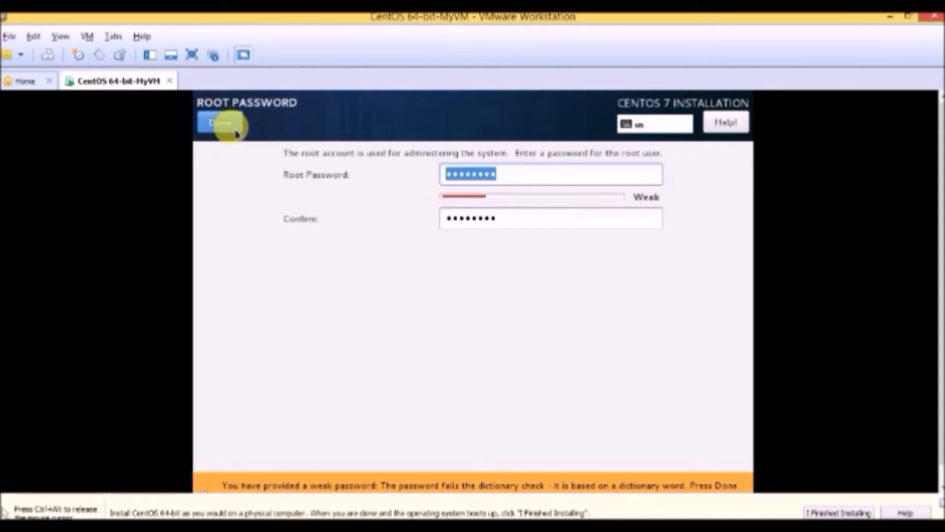
left_click(236, 132)
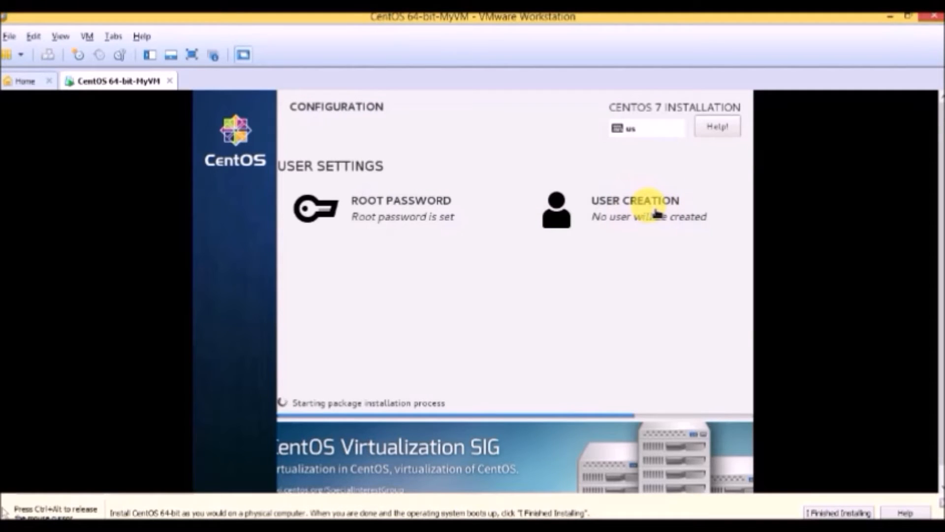
Create a user with full name and user name admin, and enter and confirm the account password, accepting it although weak
left_click(652, 204)
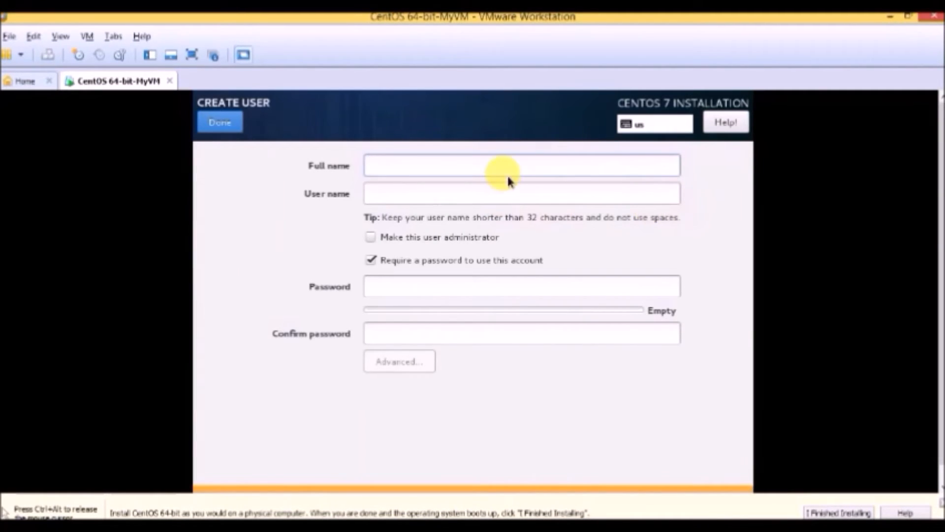
type("admin")
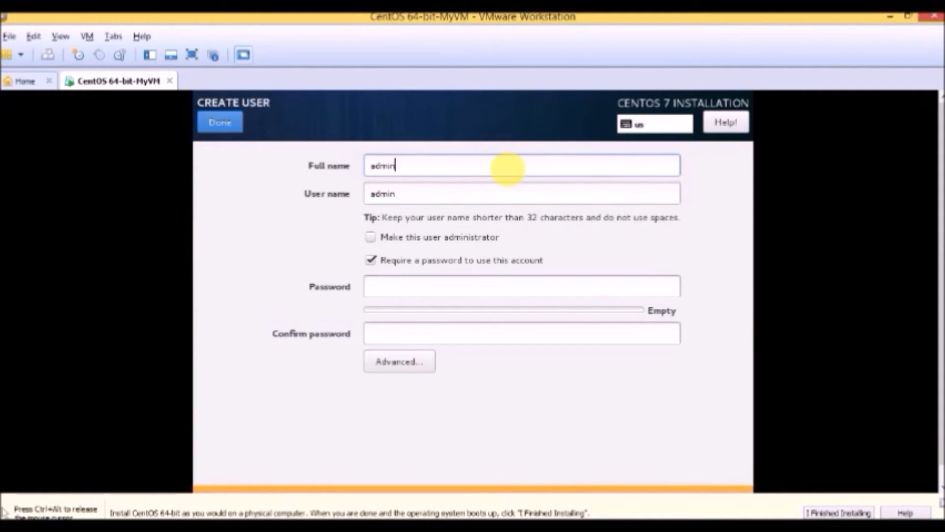
left_click(396, 288)
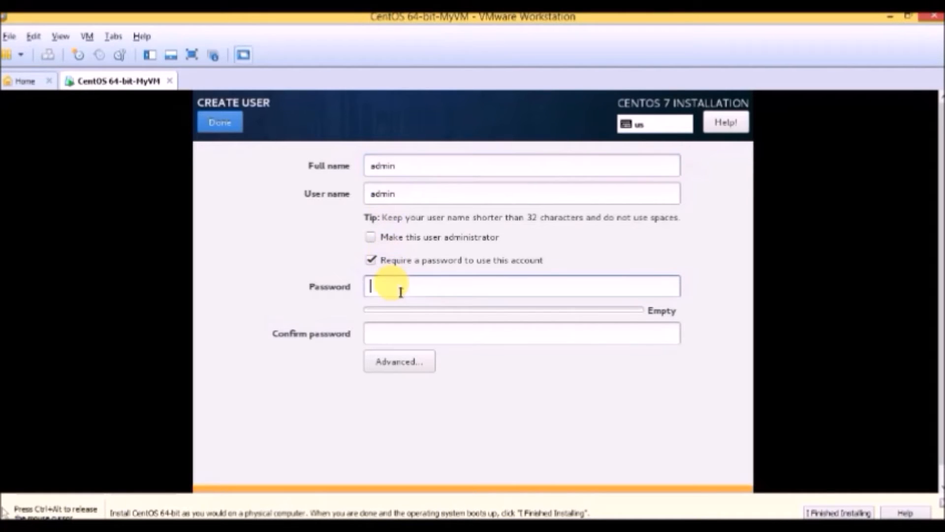
left_click_drag(421, 194, 331, 183)
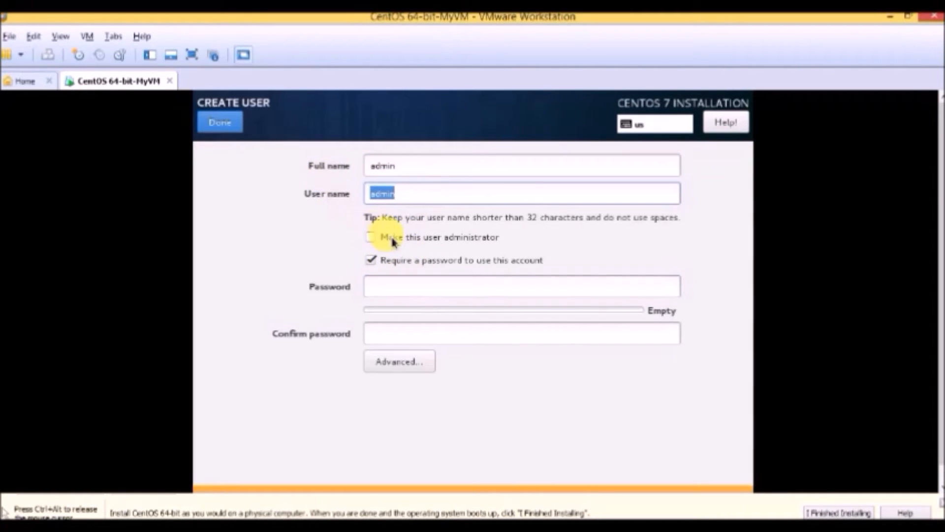
left_click(421, 290)
type("••••••••")
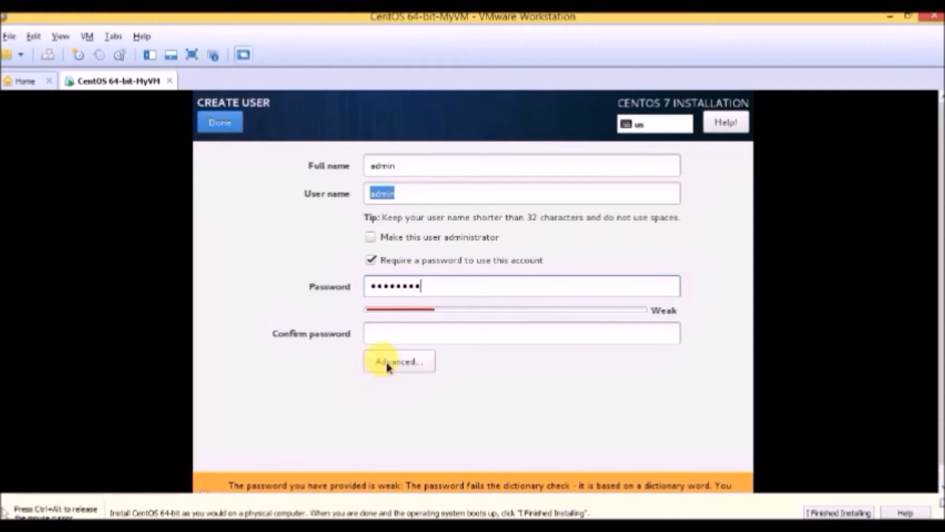
left_click(390, 332)
type("••••••••")
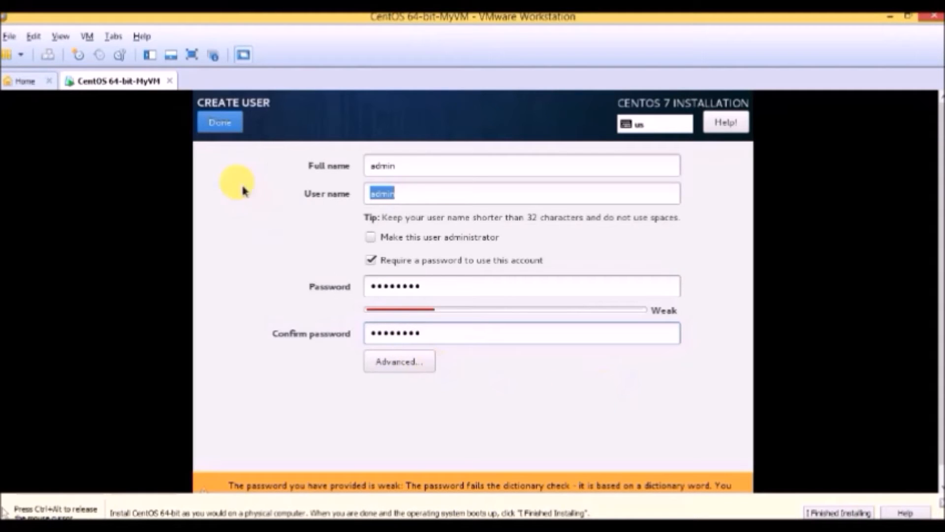
left_click(239, 126)
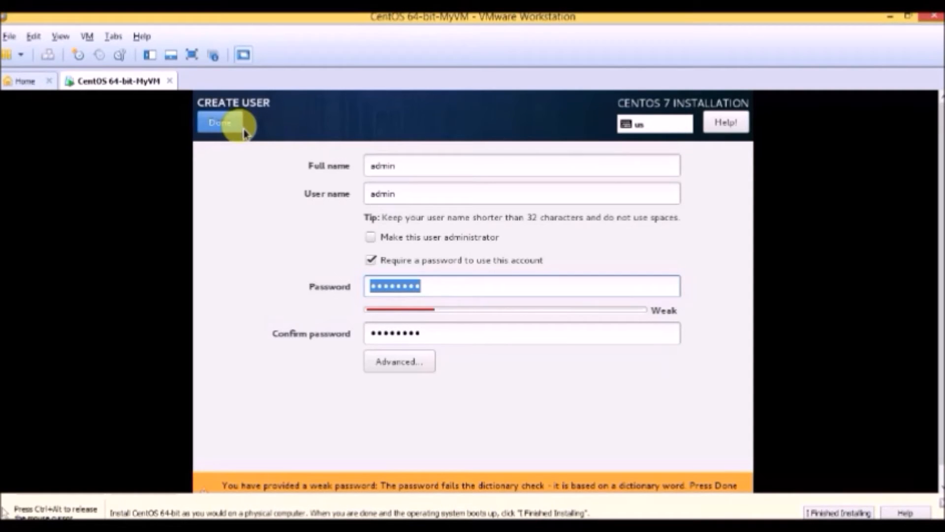
left_click(243, 131)
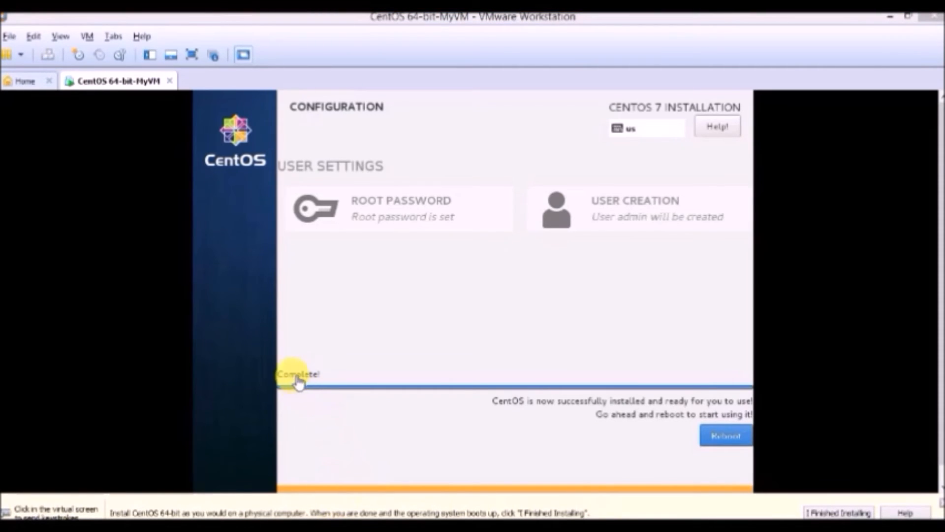
Reboot the installed system and accept the license agreement in the CentOS Linux 7 initial setup
left_click(728, 444)
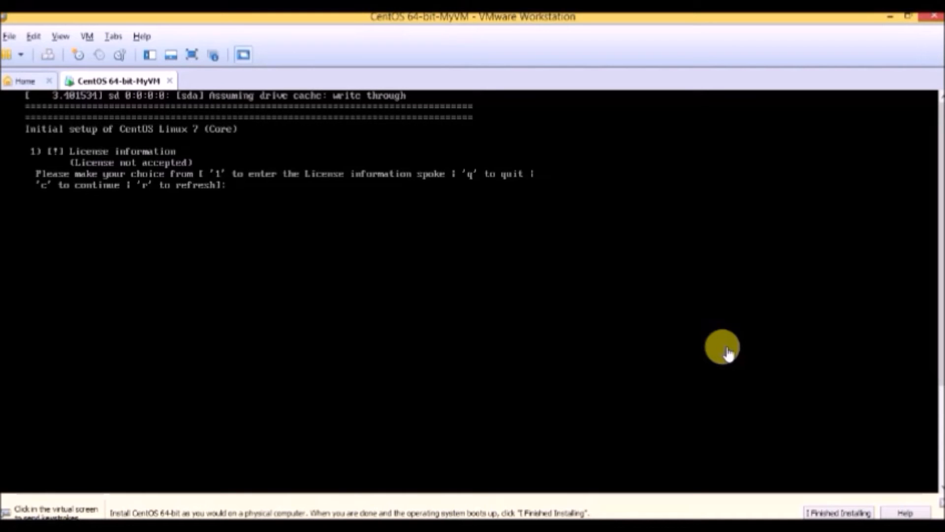
left_click(725, 335)
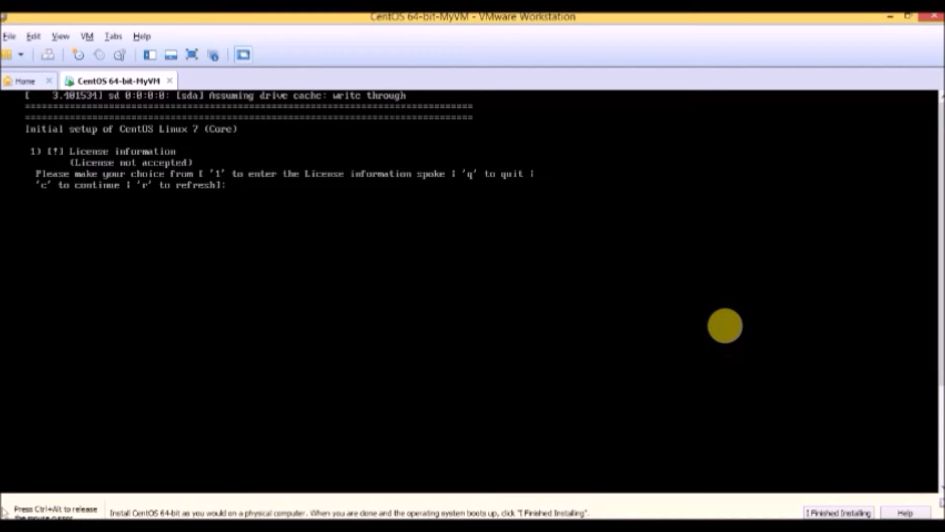
type("1")
key("Return")
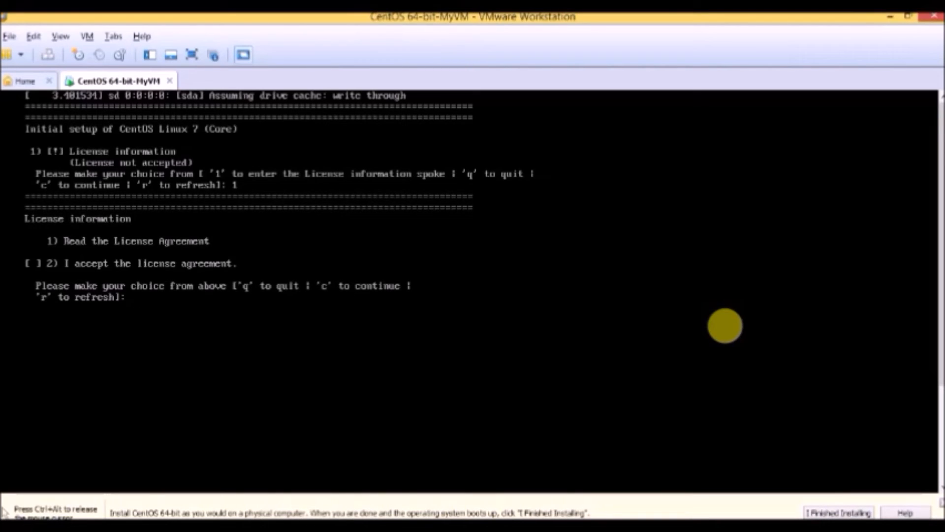
type("2")
key("Return")
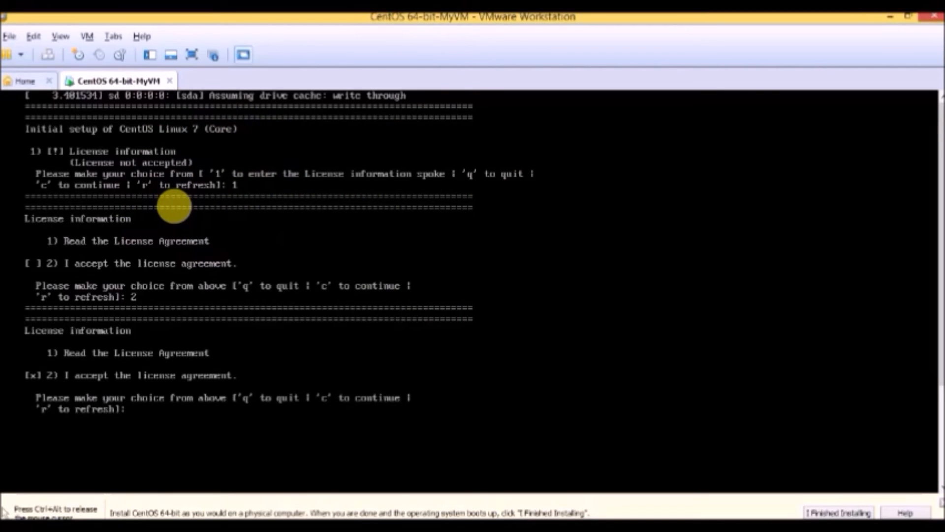
type("c")
key("Return")
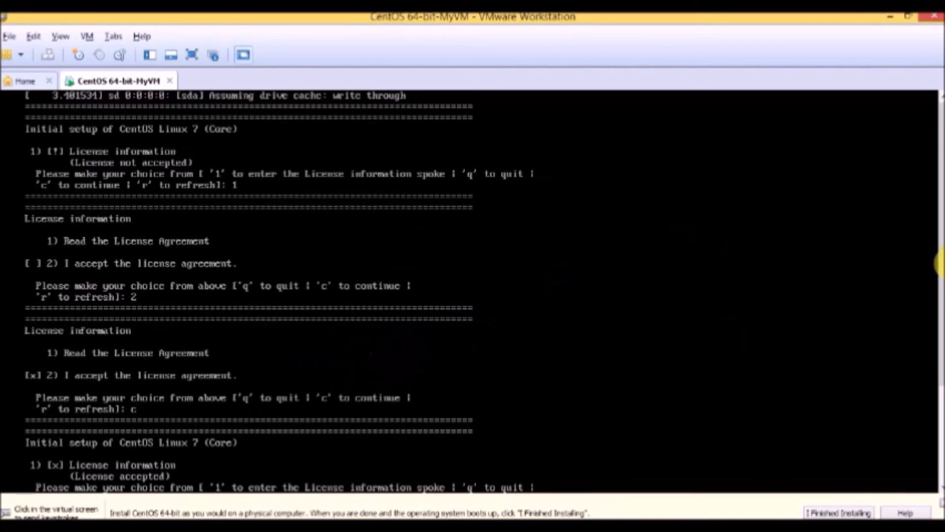
Continue from the initial setup's main text menu to finish it and reach the login screen
left_click_drag(940, 264, 871, 390)
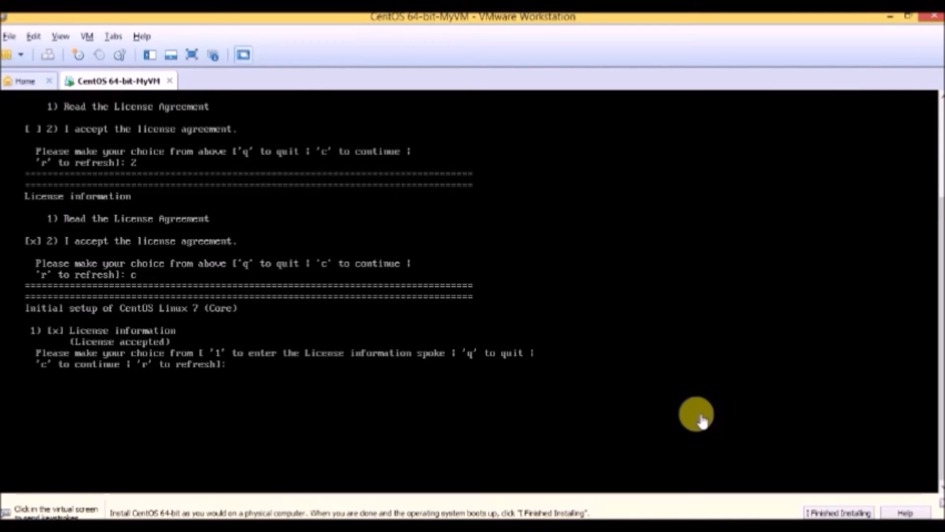
left_click(701, 420)
type("c")
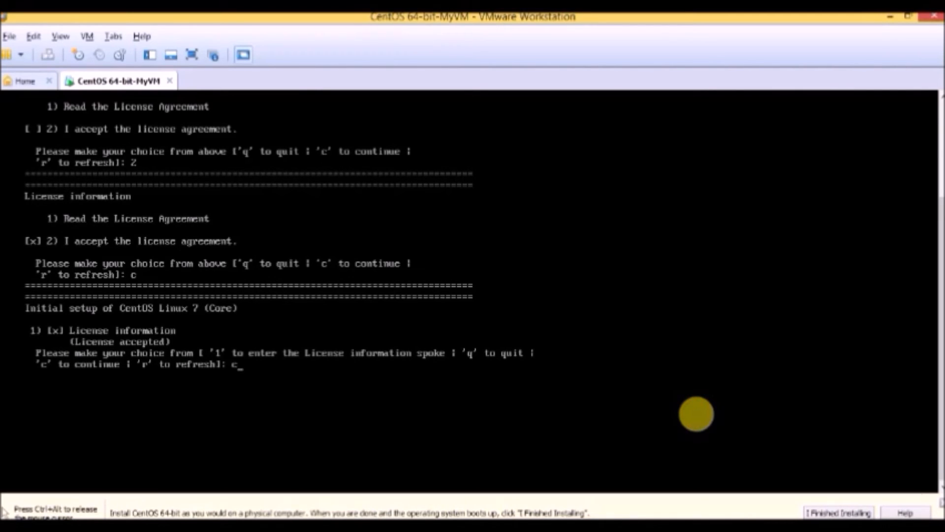
key("Return")
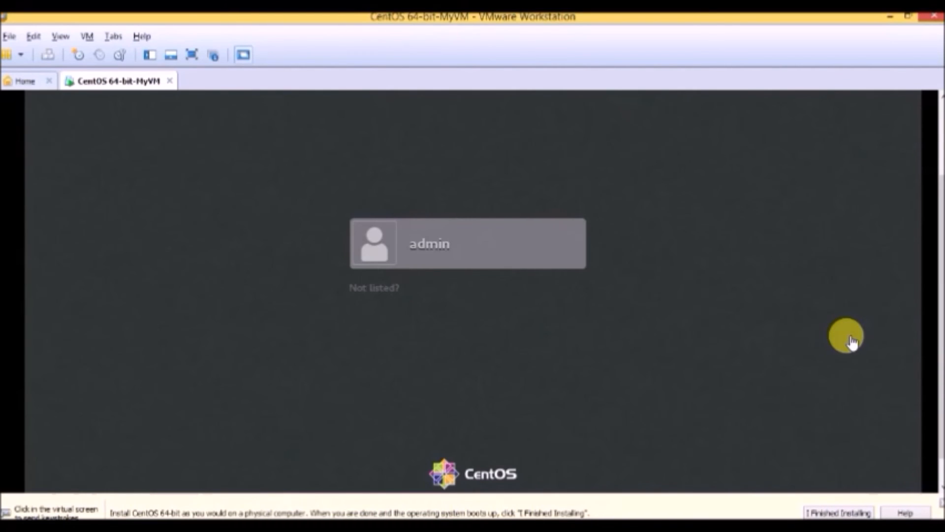
Sign in to CentOS as admin with the account password
left_click(381, 251)
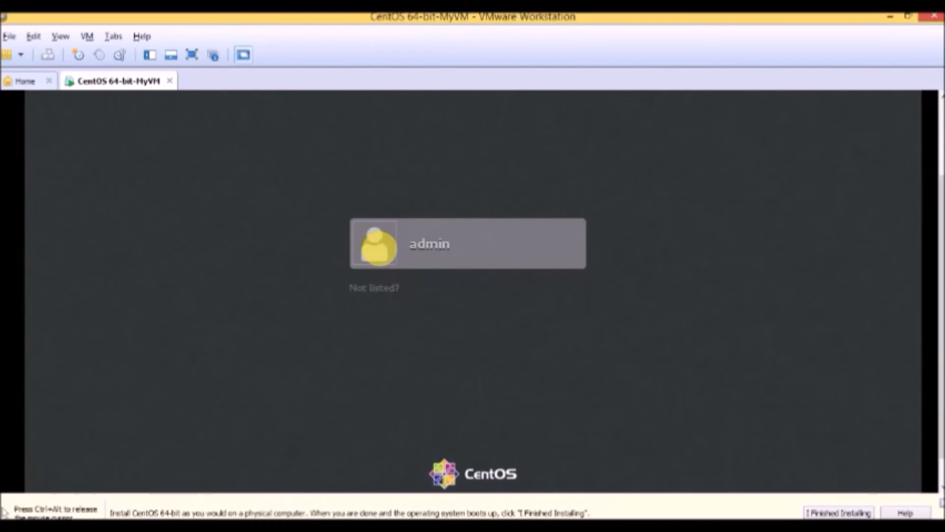
left_click(384, 254)
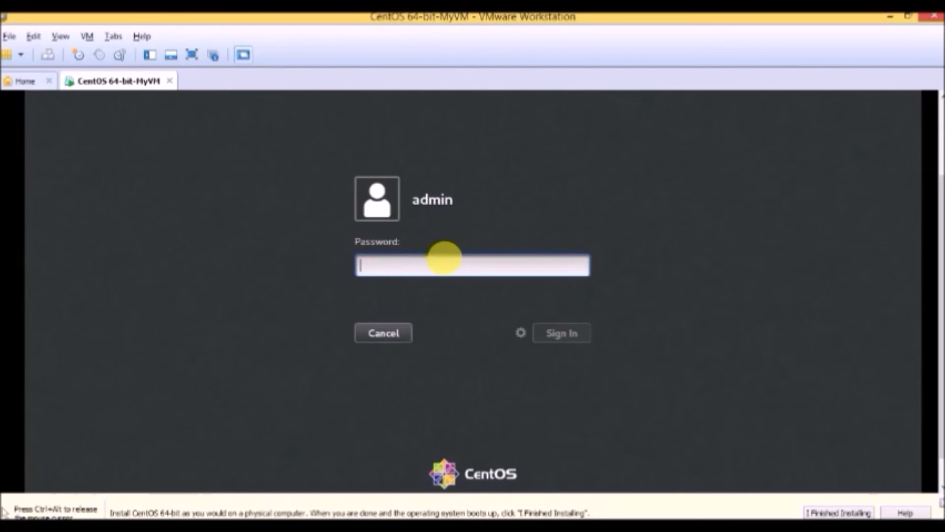
type("*********")
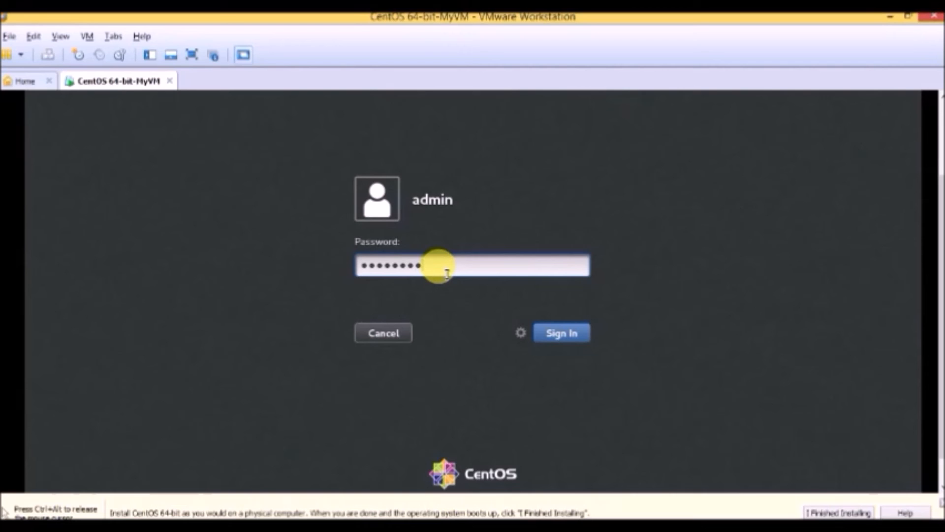
key("Return")
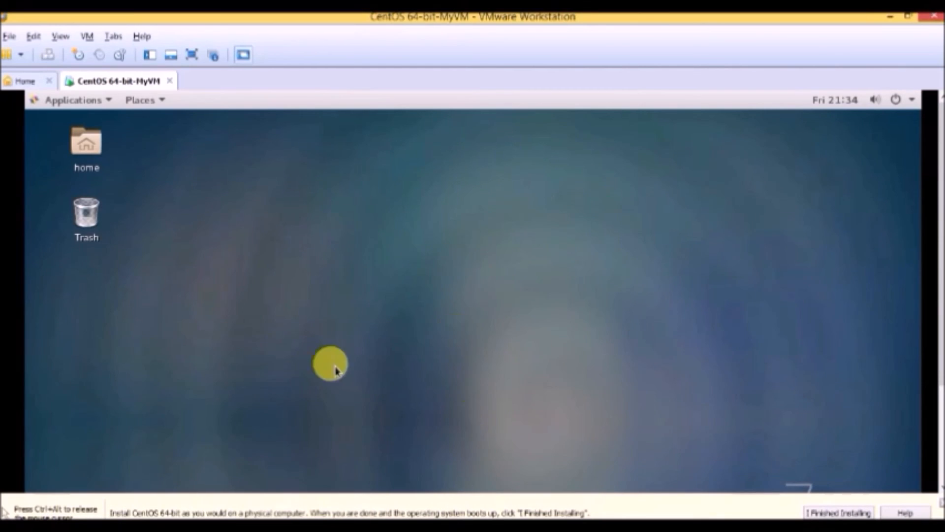
left_click(88, 147)
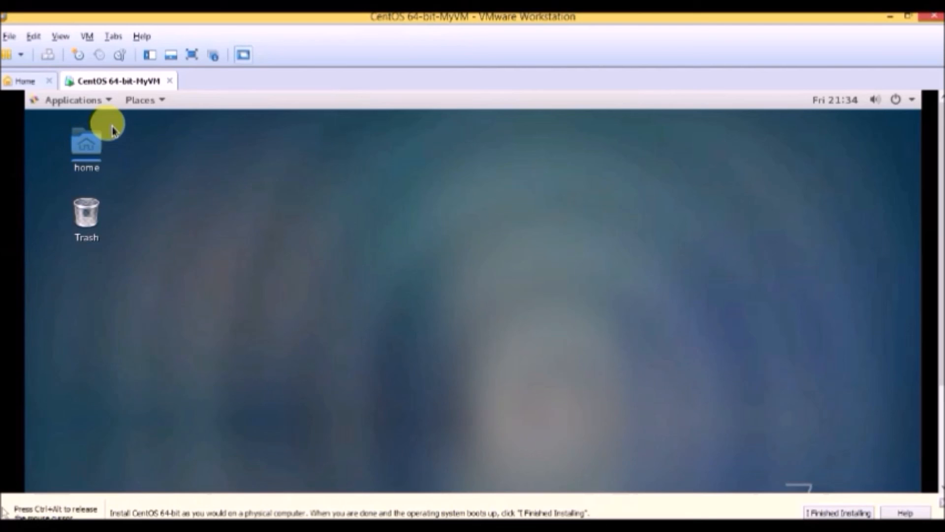
left_click(107, 101)
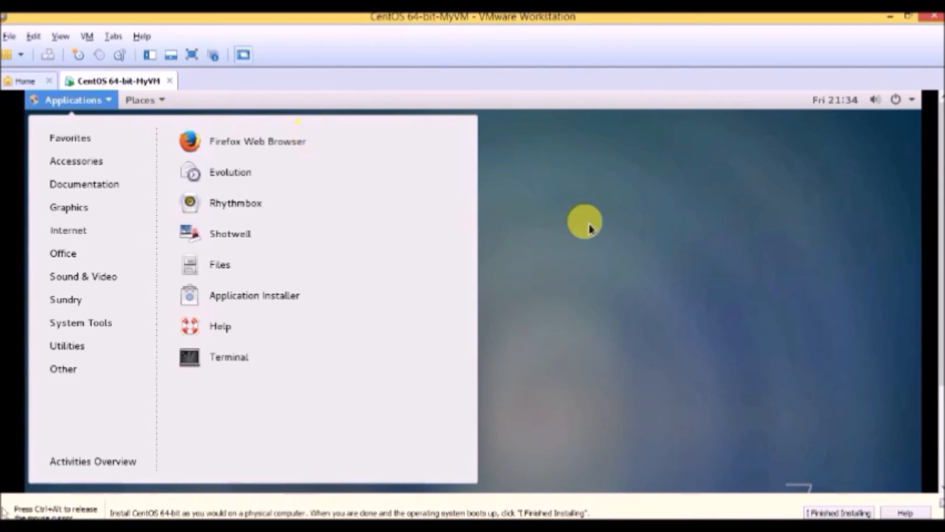
left_click(639, 259)
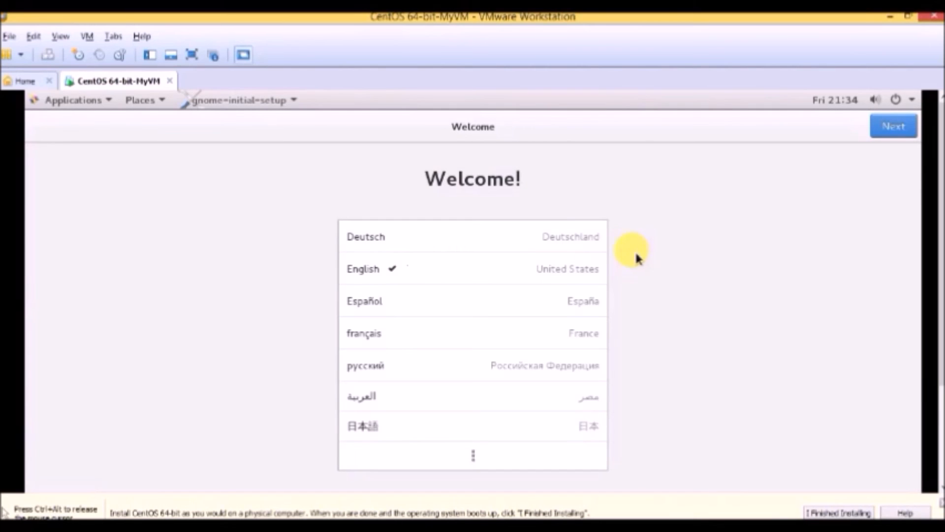
Complete the GNOME welcome setup with English (United States) and the English (US) keyboard layout, and close the Getting Started help
left_click(899, 130)
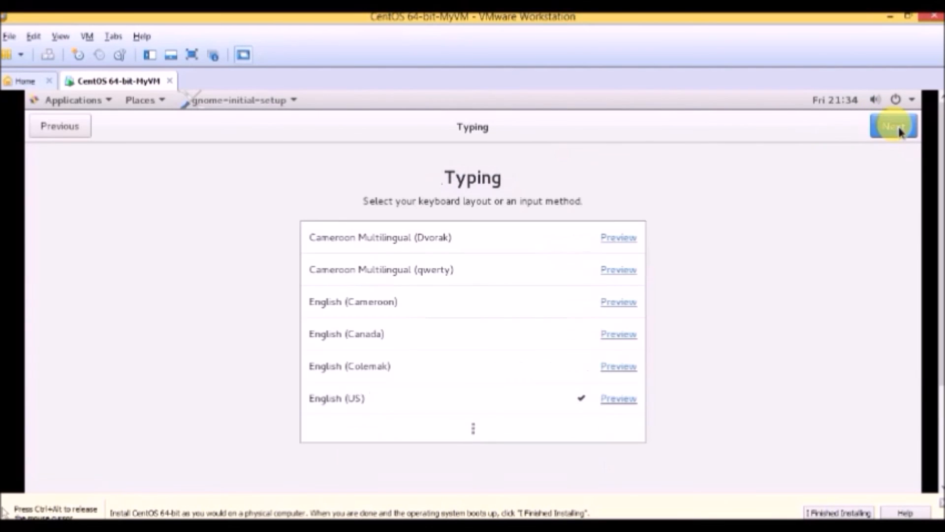
left_click(899, 130)
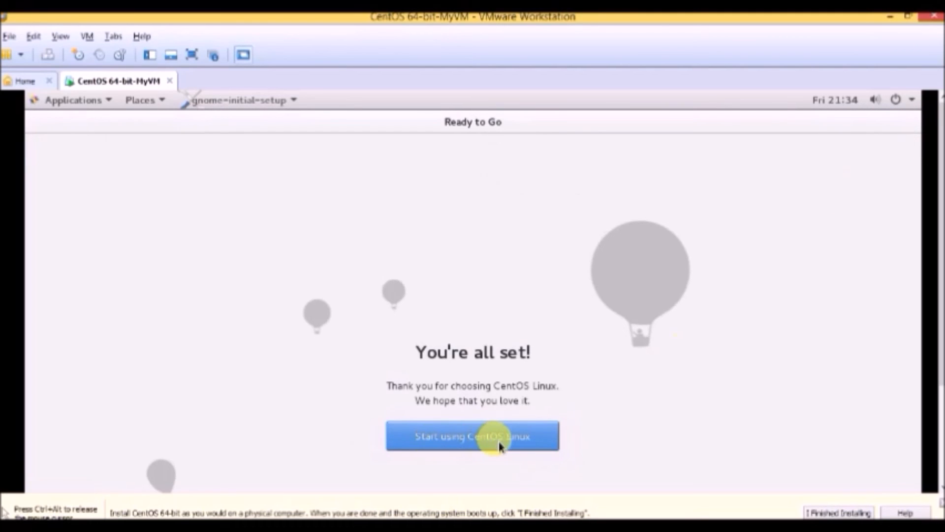
left_click(528, 446)
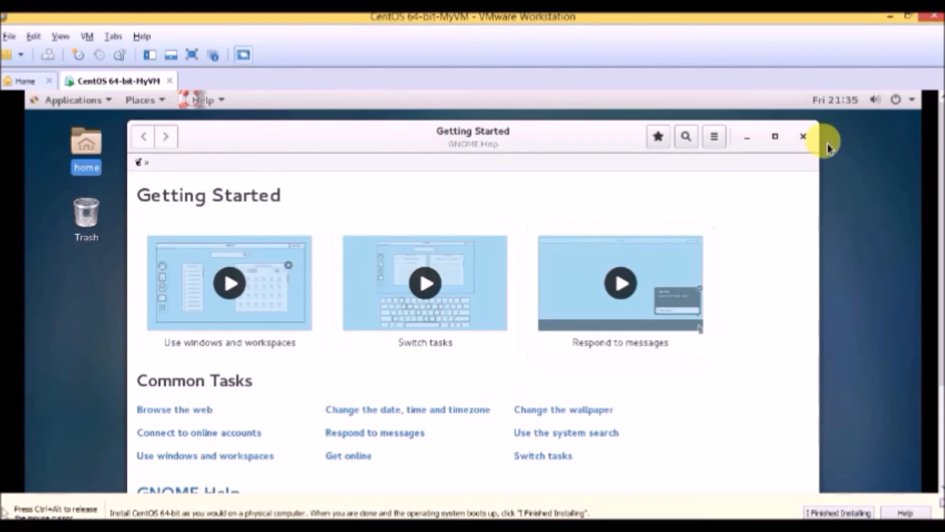
left_click(803, 137)
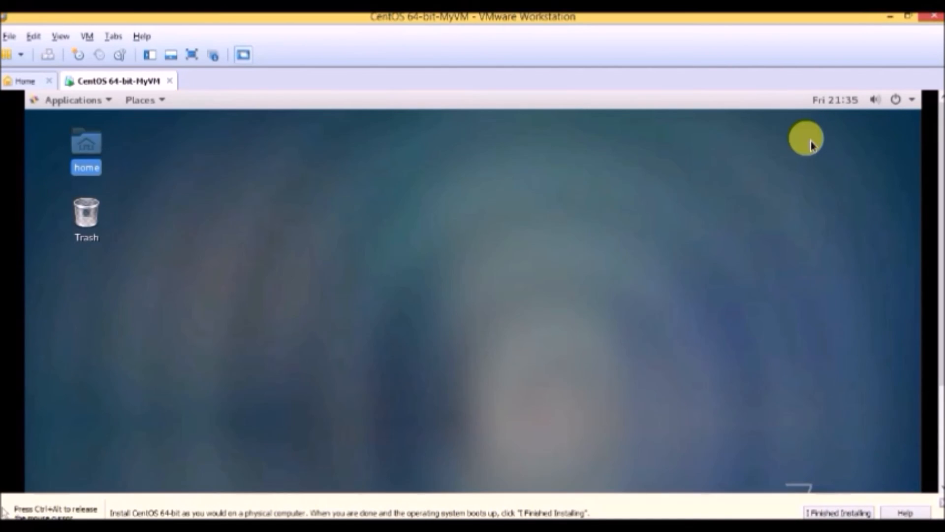